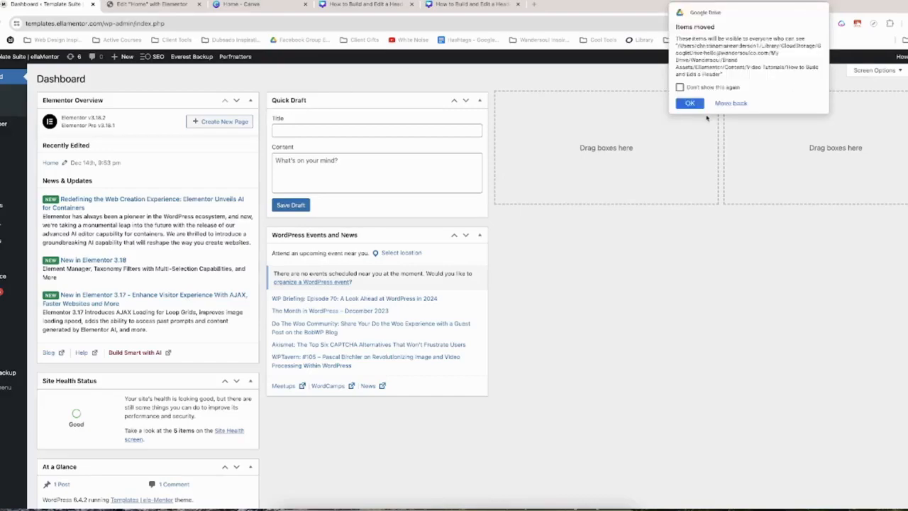
# Dismiss the Google Drive notice, search the plugin directory for Elementor Header and Footer Builder, and install and activate that plugin.
pyautogui.click(690, 106)
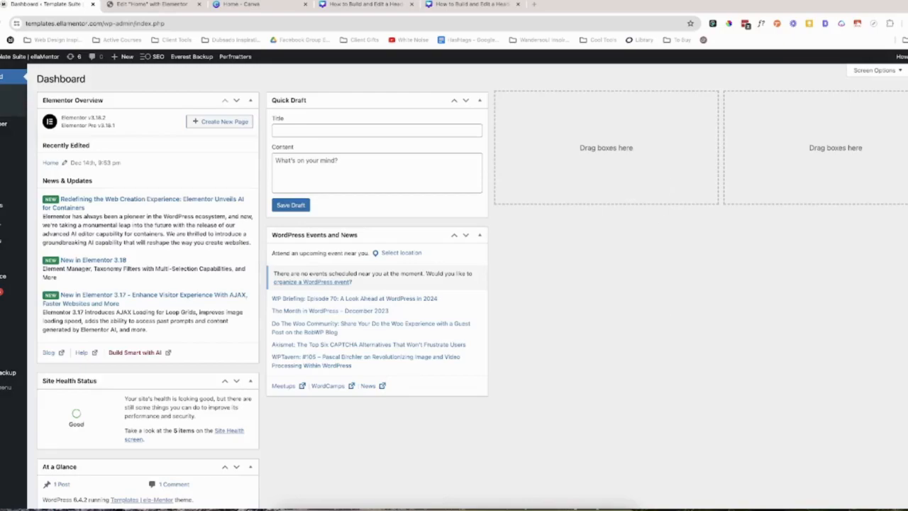
pyautogui.moveTo(7, 293)
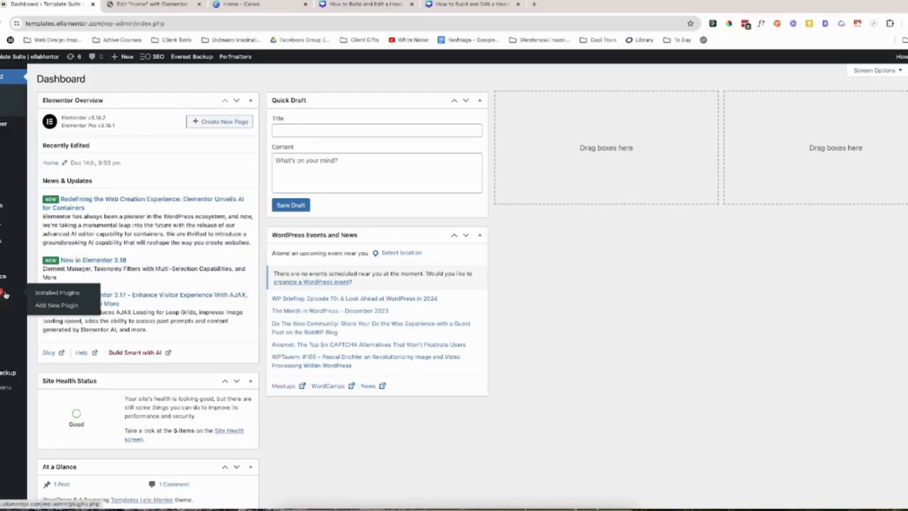
pyautogui.click(61, 307)
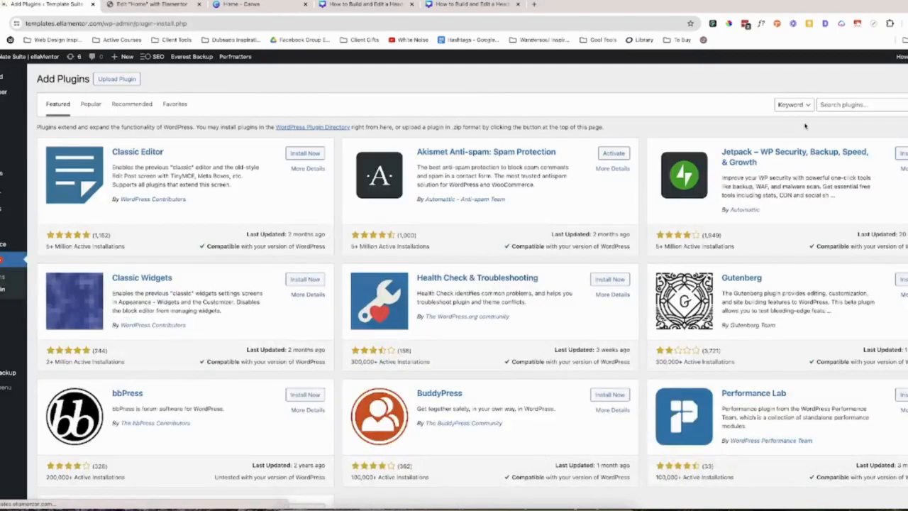
pyautogui.click(857, 103)
pyautogui.write('Elementor Header')
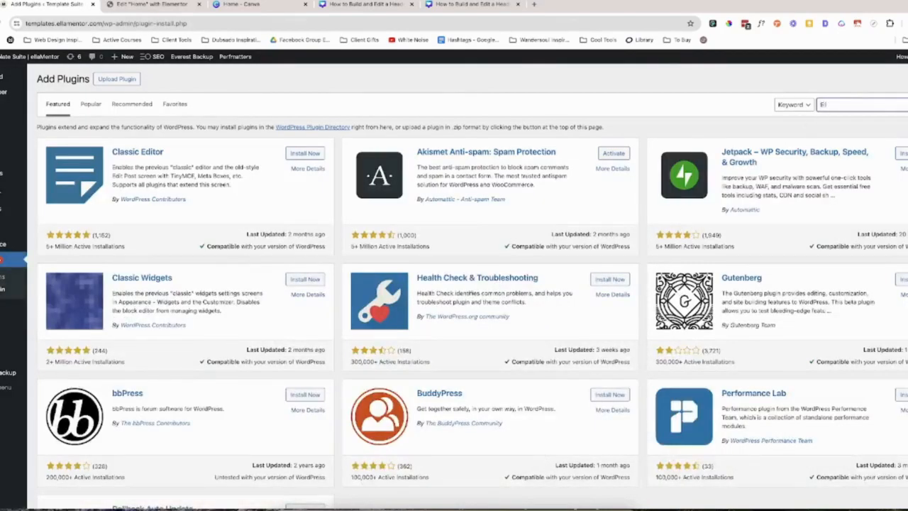
pyautogui.write(' and Footer')
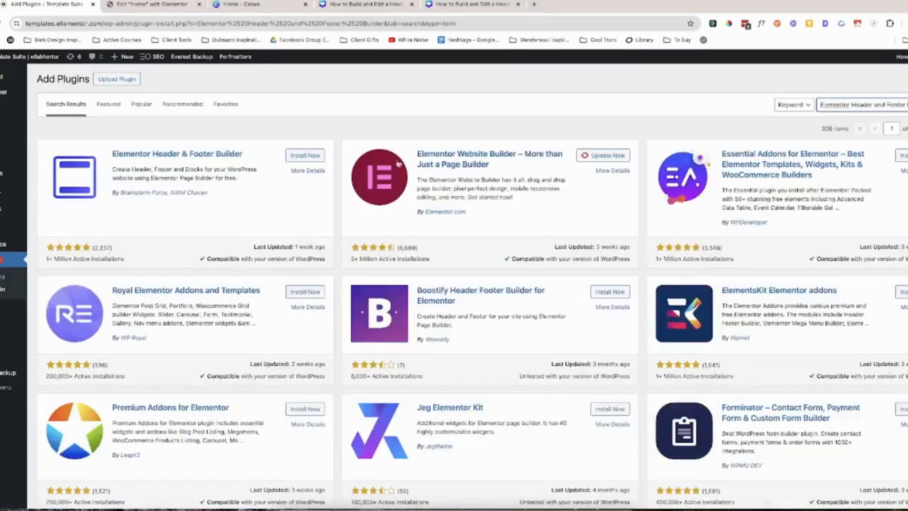
pyautogui.click(306, 156)
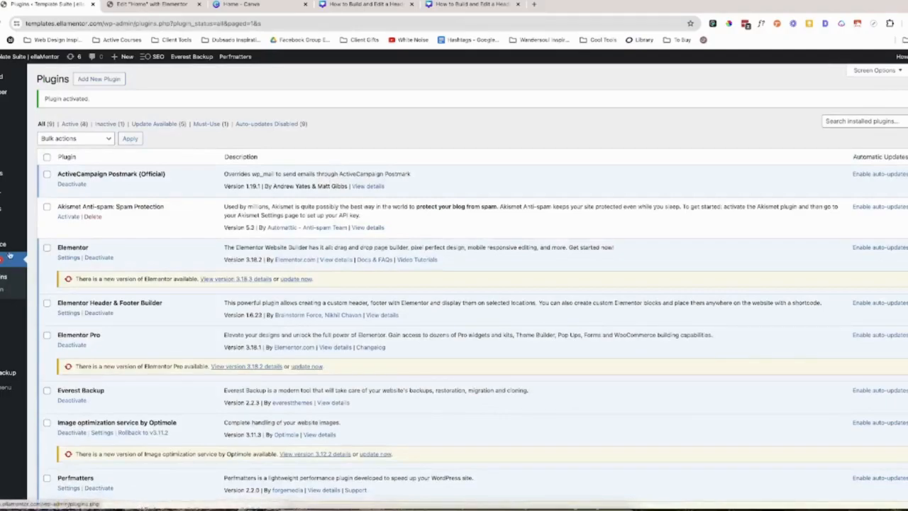
# Create a new template in Elementor Header & Footer Builder and title it "Main Header".
pyautogui.moveTo(4, 248)
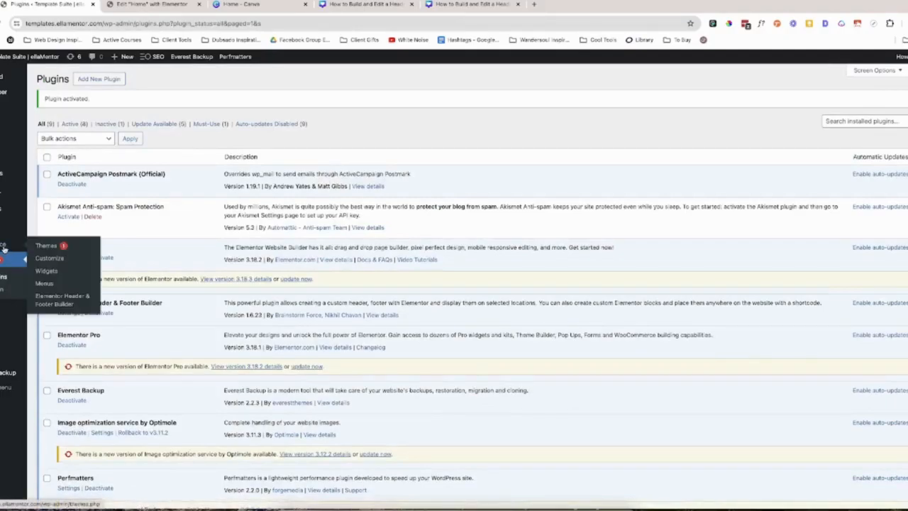
pyautogui.click(61, 304)
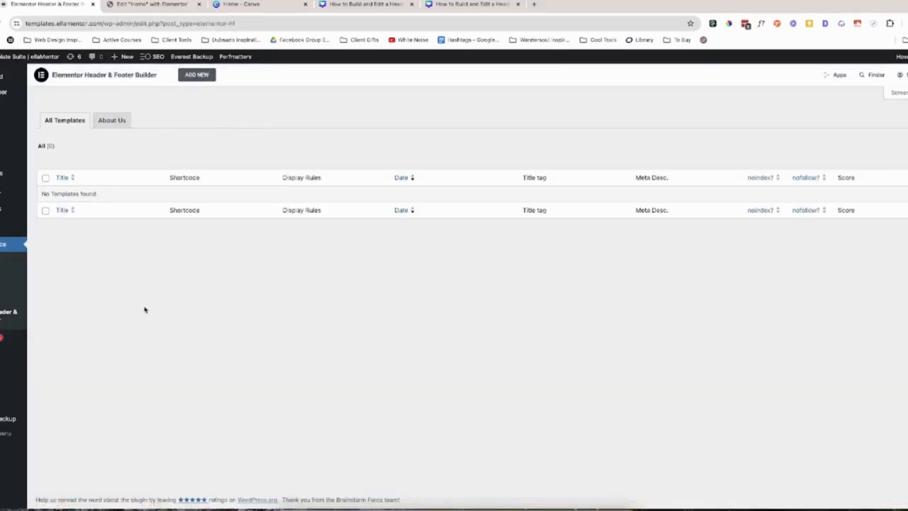
pyautogui.click(197, 75)
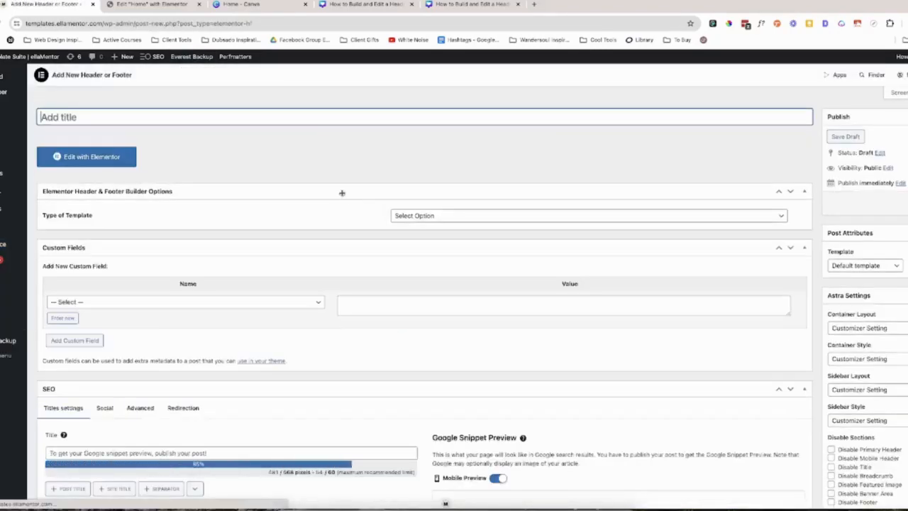
pyautogui.write('Hip')
pyautogui.press('BackSpace')
pyautogui.press('BackSpace')
pyautogui.press('BackSpace')
pyautogui.write('Ma')
pyautogui.press('BackSpace')
pyautogui.press('BackSpace')
pyautogui.write('M')
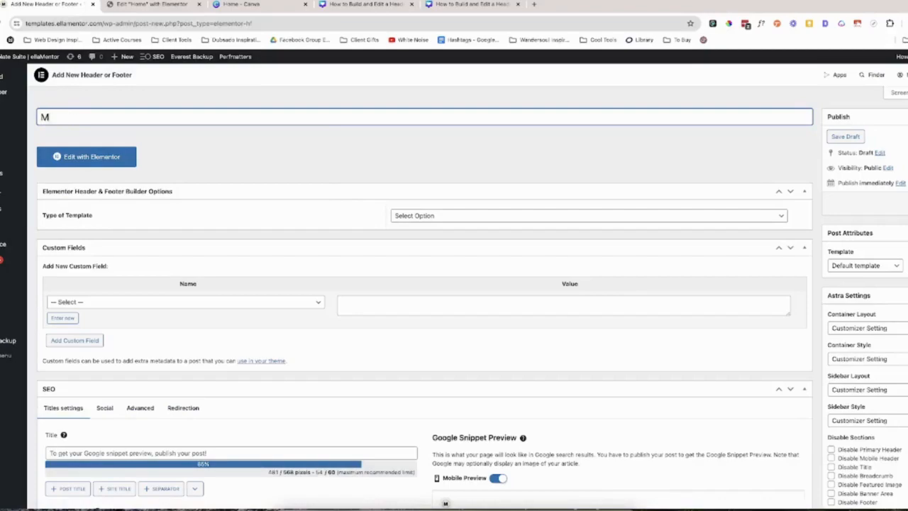
pyautogui.write('ain Header')
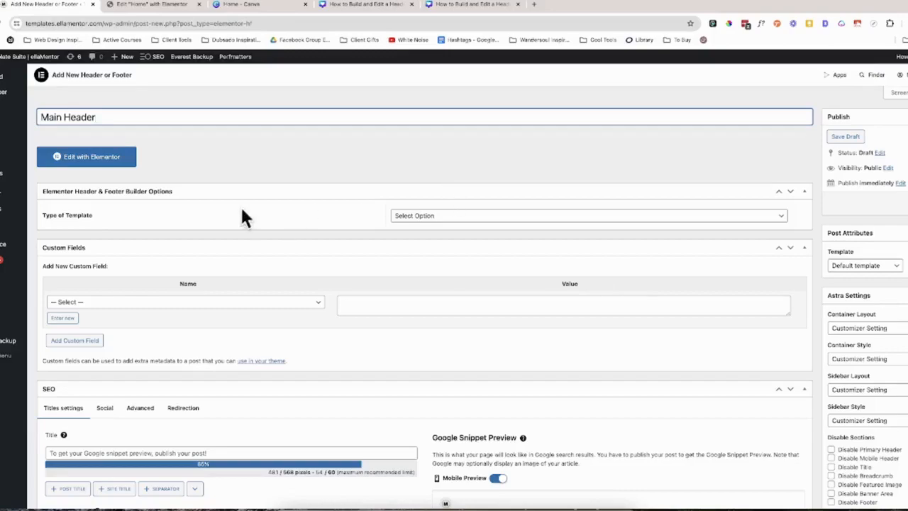
# Set the template type to Header with display on the Entire Website, and publish it.
pyautogui.click(440, 220)
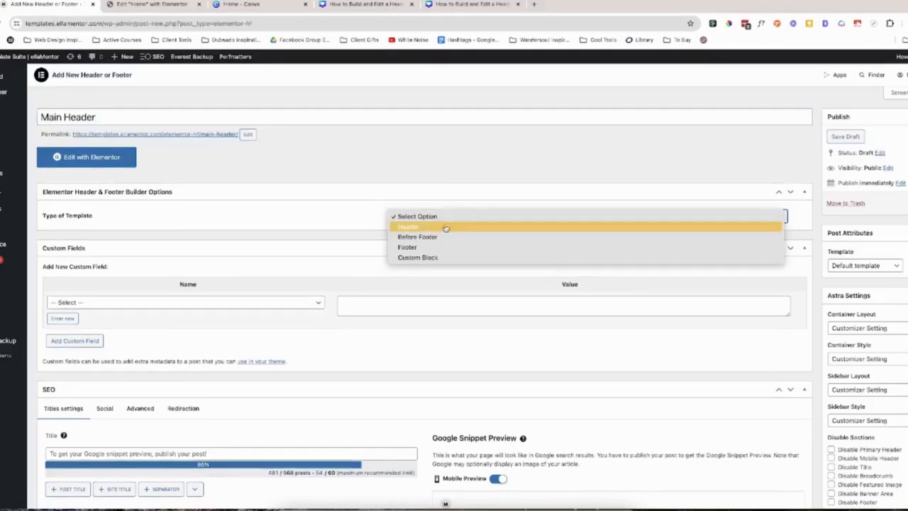
pyautogui.click(444, 226)
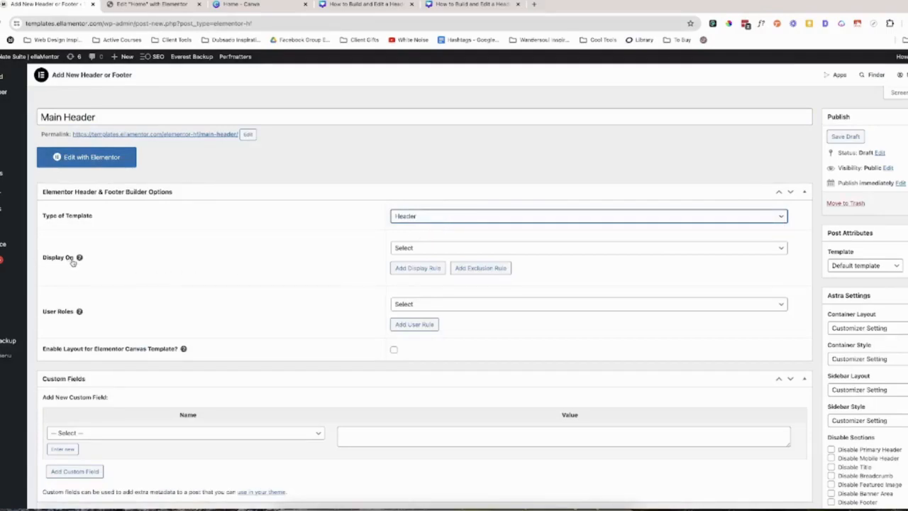
pyautogui.click(437, 248)
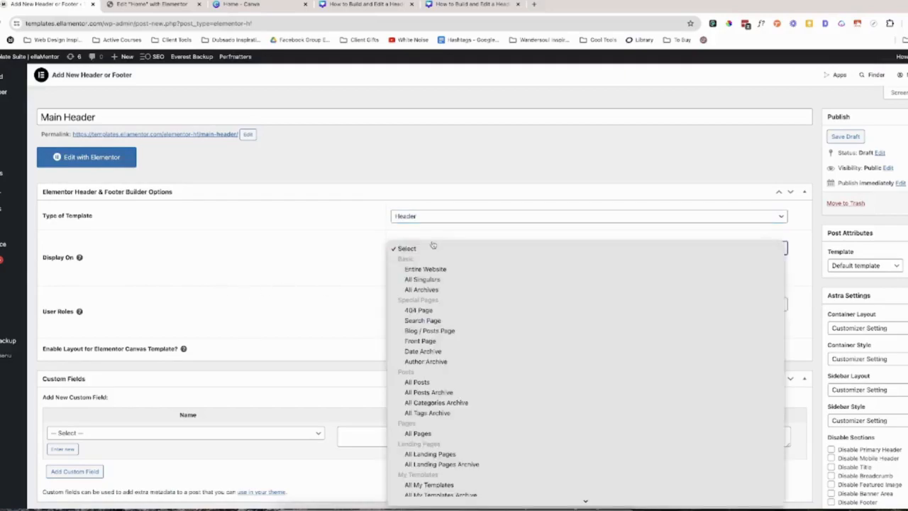
pyautogui.click(445, 269)
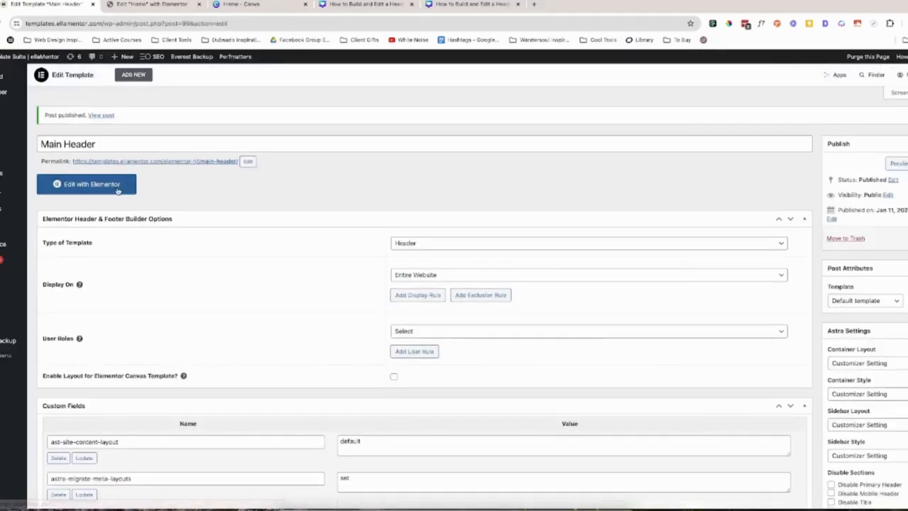
# Open the Main Header template in the Elementor editor and add a row-direction container justified with Space Between.
pyautogui.click(118, 186)
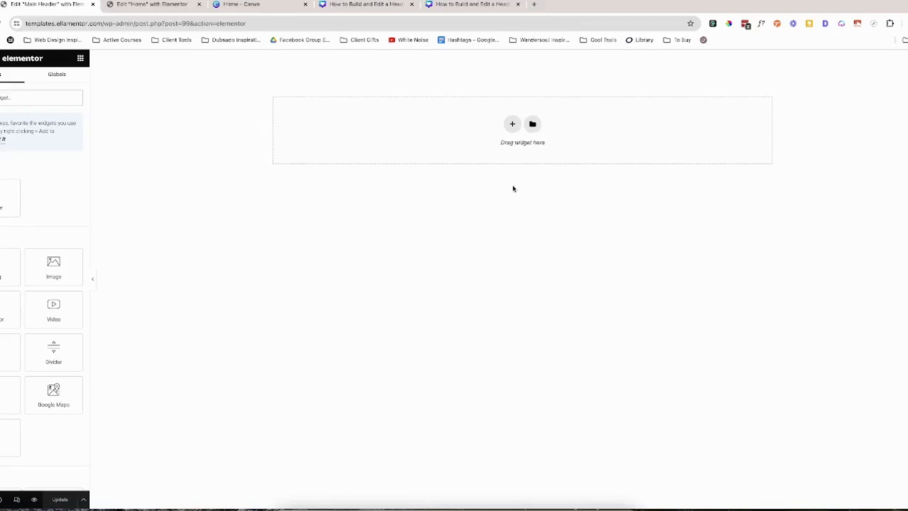
pyautogui.click(513, 123)
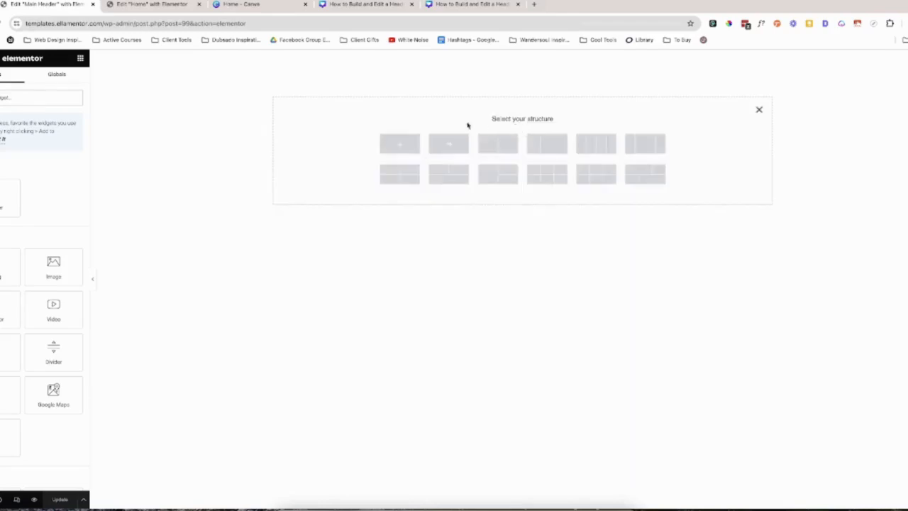
pyautogui.click(448, 144)
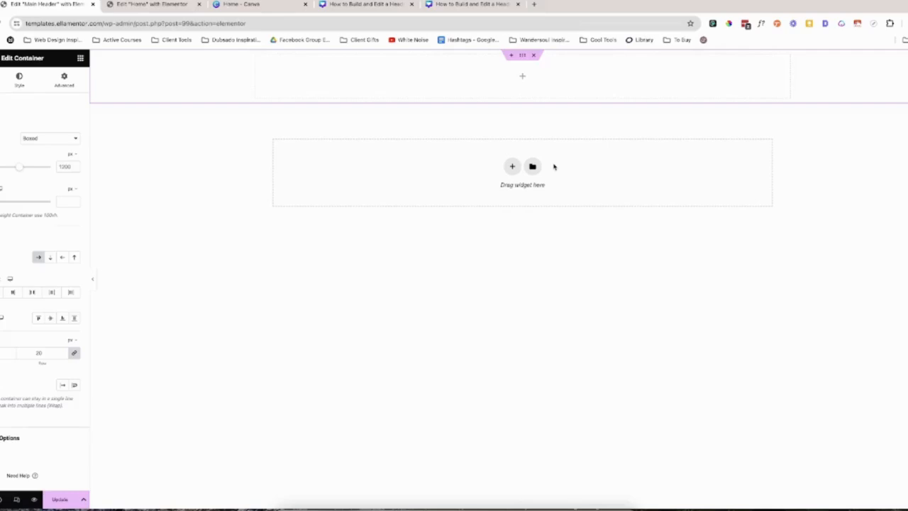
pyautogui.click(32, 292)
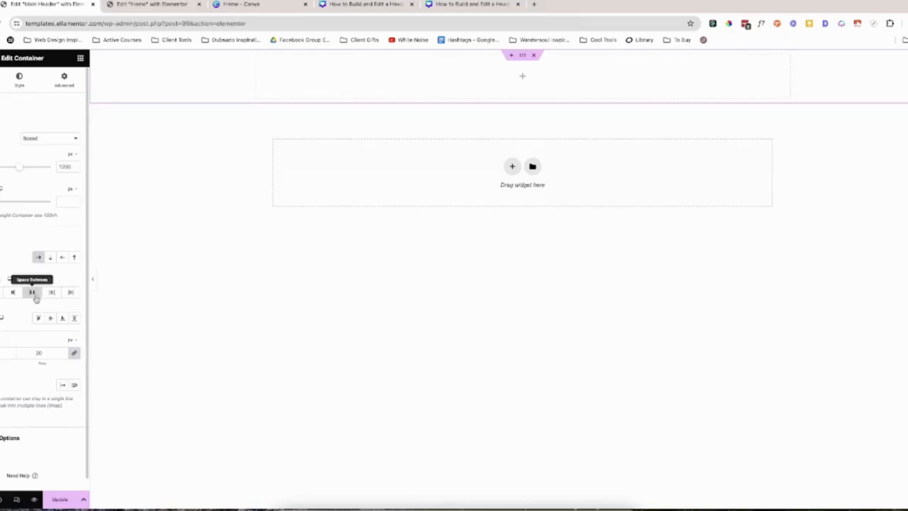
# Find the Site Logo widget and place it in the header container.
pyautogui.click(80, 60)
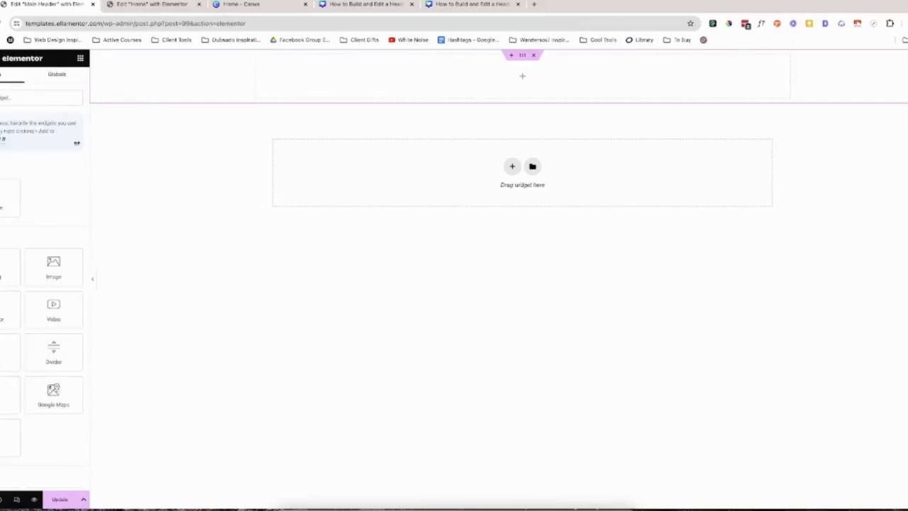
pyautogui.click(32, 99)
pyautogui.write('site')
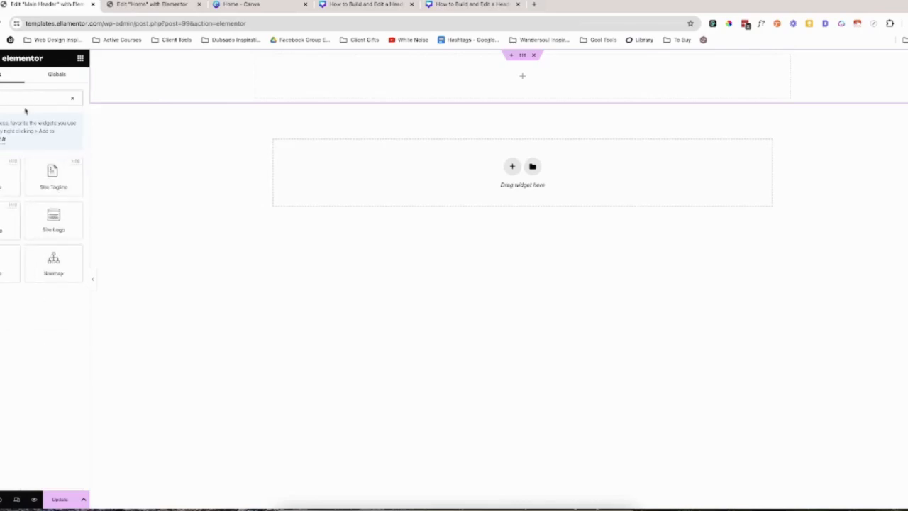
pyautogui.moveTo(52, 218); pyautogui.dragTo(290, 59)
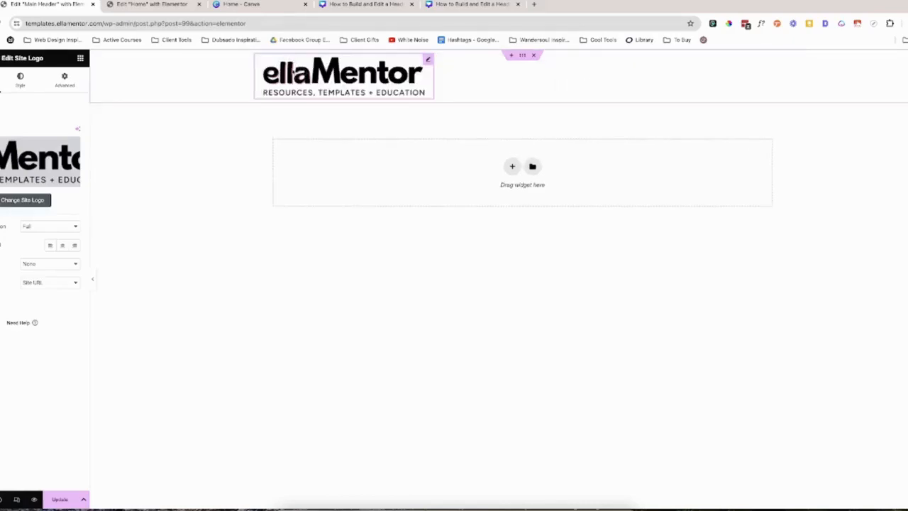
# Give the site logo a custom width of 220 px.
pyautogui.click(62, 83)
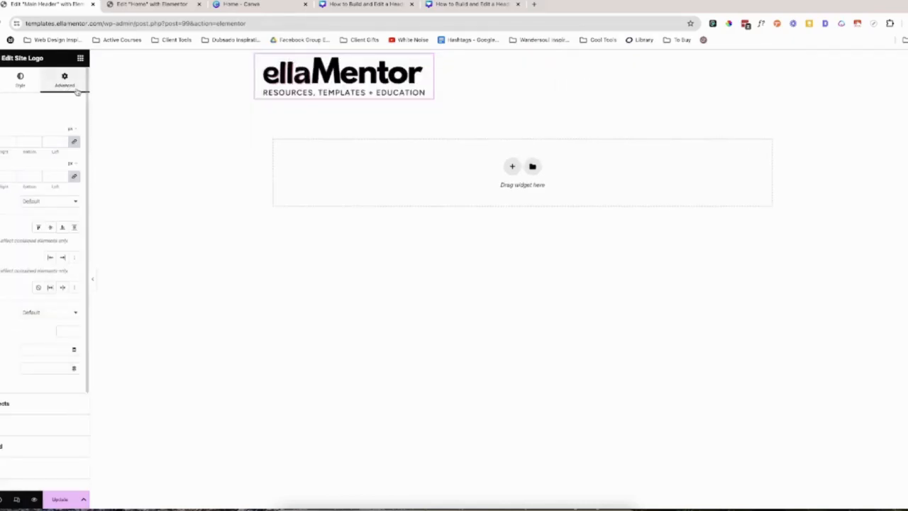
pyautogui.click(51, 203)
pyautogui.click(71, 230)
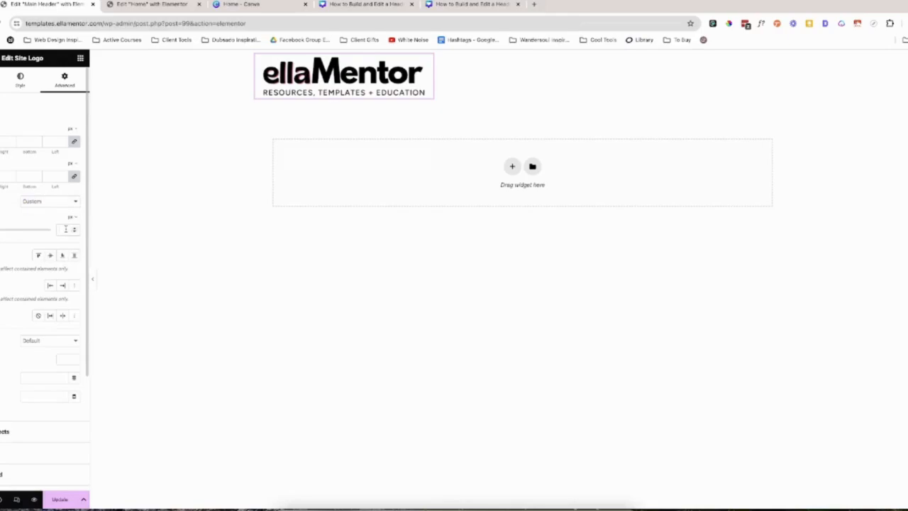
pyautogui.write('220')
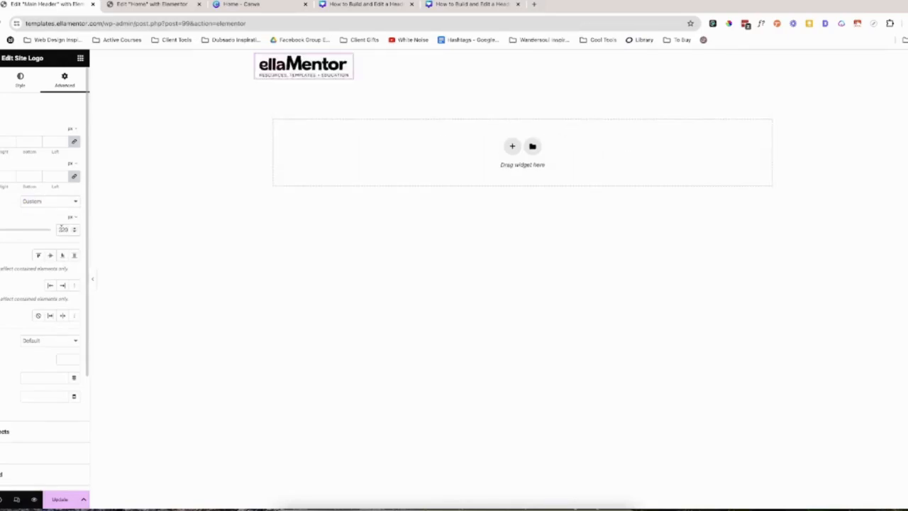
# Find the WordPress Menu widget and place it beside the logo in the header container.
pyautogui.click(80, 60)
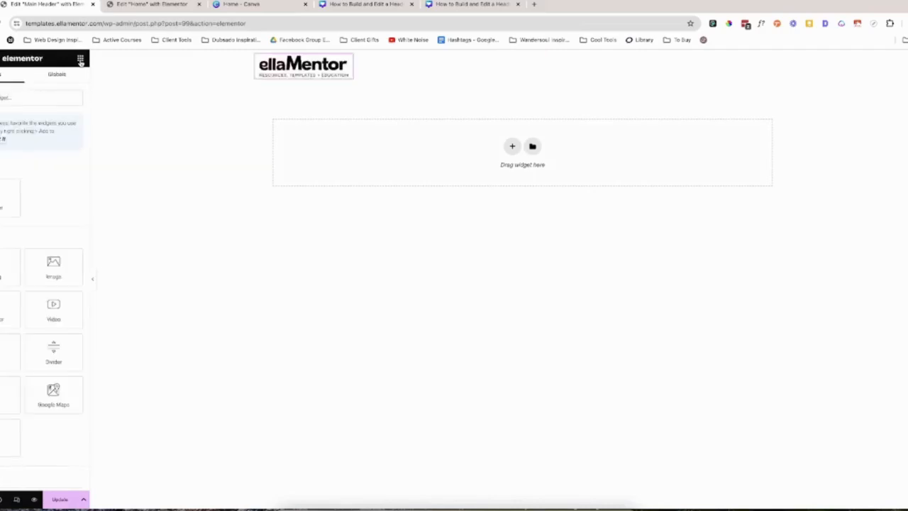
pyautogui.click(55, 94)
pyautogui.write('menu')
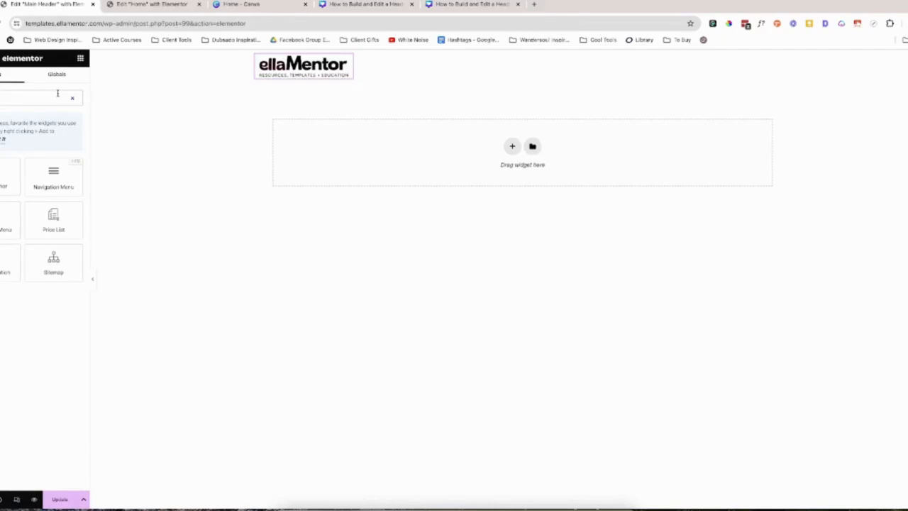
pyautogui.moveTo(1, 218); pyautogui.dragTo(351, 75)
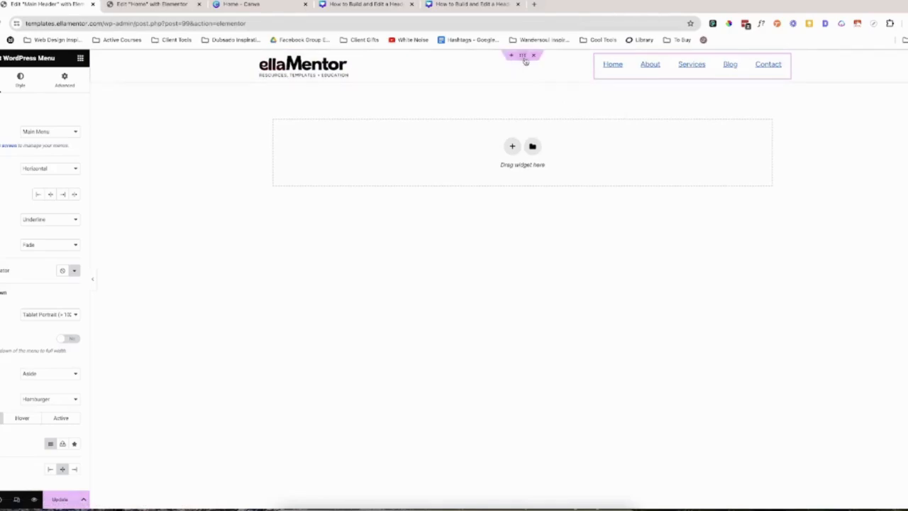
# Align the header container's items to Center so the logo and menu line up vertically.
pyautogui.click(524, 60)
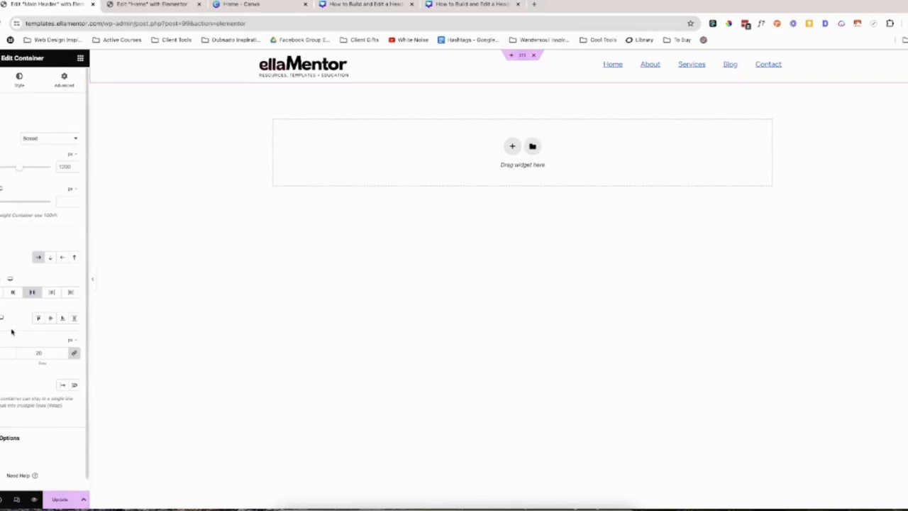
pyautogui.click(51, 320)
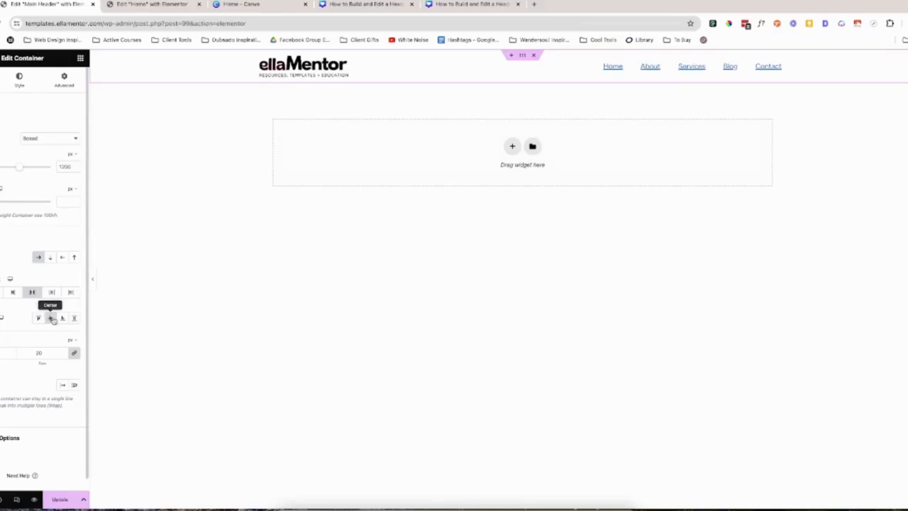
pyautogui.click(49, 319)
pyautogui.click(49, 320)
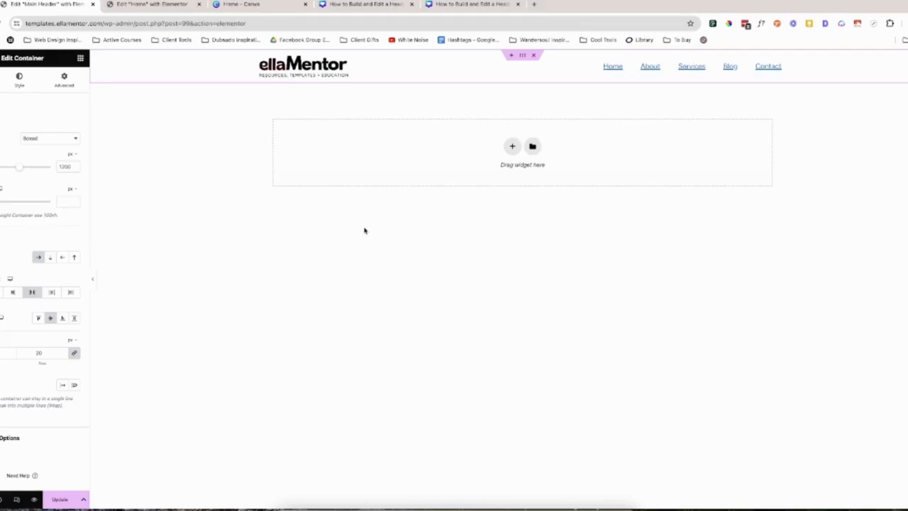
# Unlink the header container's padding values and set 6 px at the bottom and 12 px on the left and right.
pyautogui.click(64, 80)
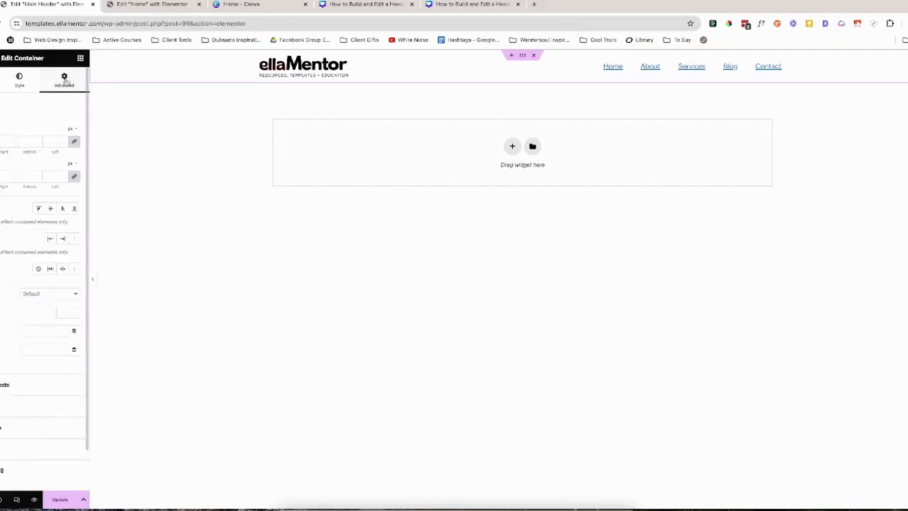
pyautogui.click(75, 177)
pyautogui.click(75, 178)
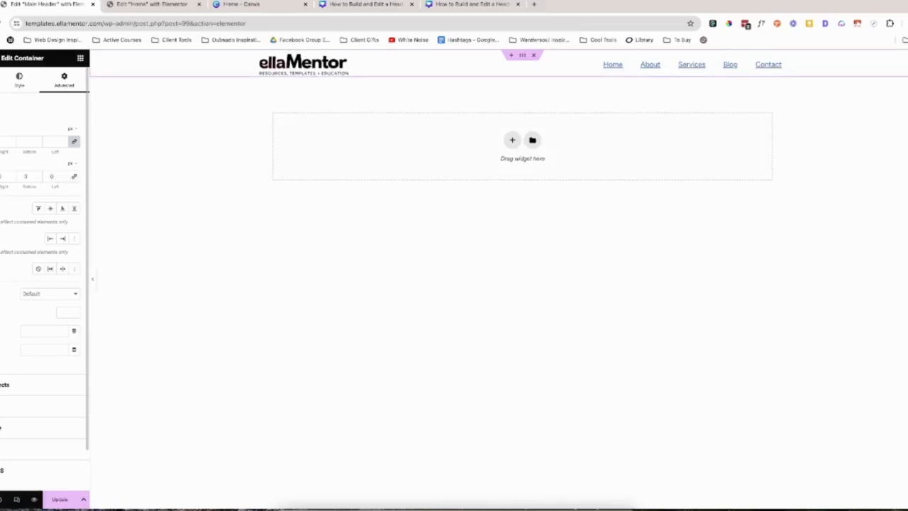
pyautogui.moveTo(29, 178)
pyautogui.mouseDown()
pyautogui.moveTo(12, 178)
pyautogui.moveTo(40, 177)
pyautogui.mouseUp()
pyautogui.write('6')
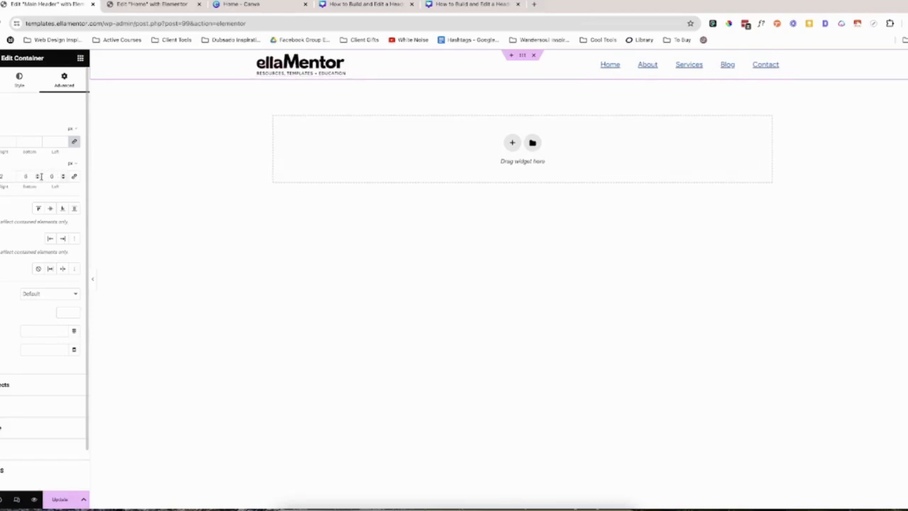
pyautogui.write('12')
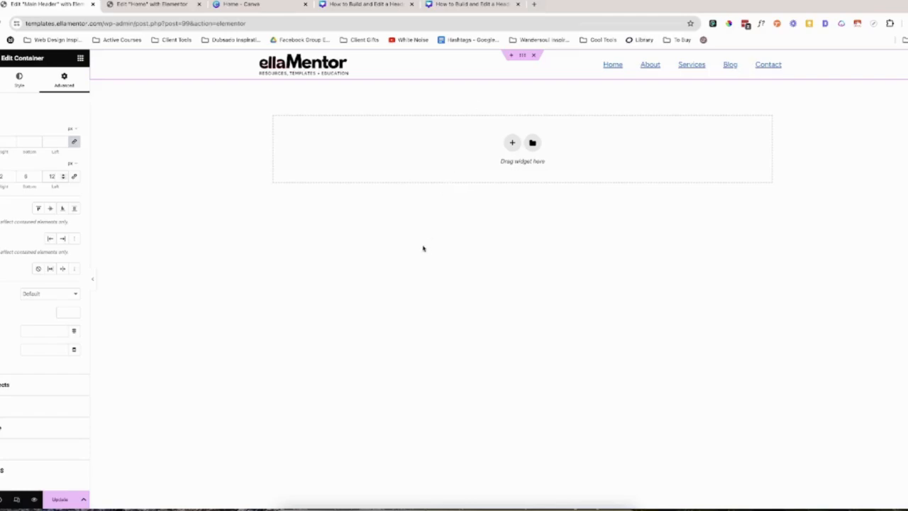
# Update the header, align the WordPress Menu widget's items to Right, and set its pointer to None.
pyautogui.click(59, 500)
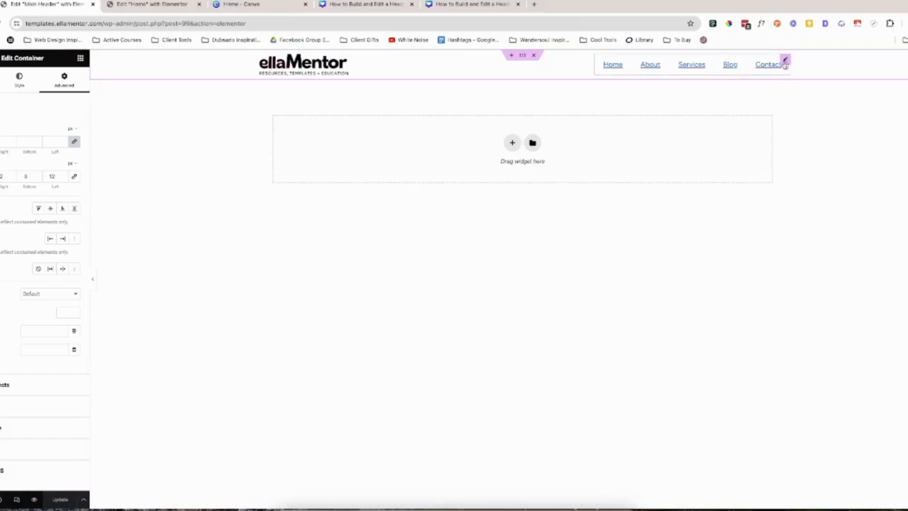
pyautogui.click(784, 62)
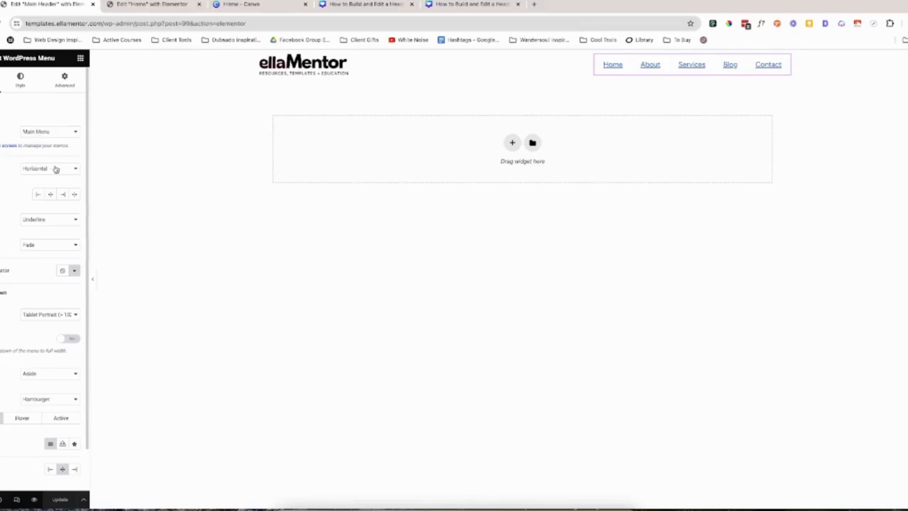
pyautogui.scroll(-1, 54, 171)
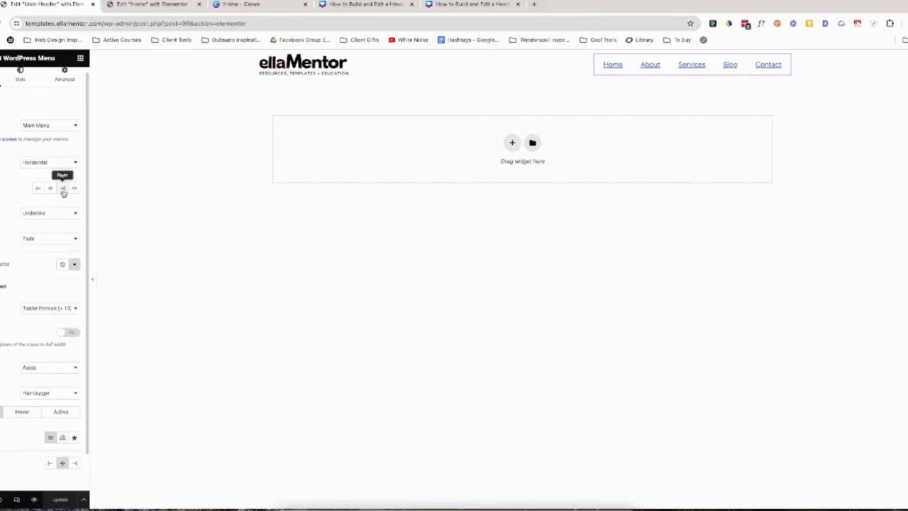
pyautogui.click(63, 191)
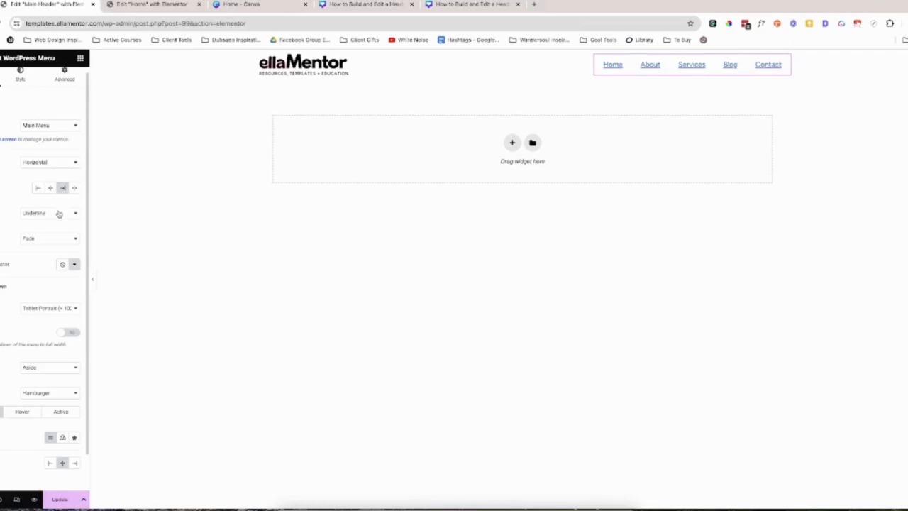
pyautogui.click(60, 213)
pyautogui.click(58, 206)
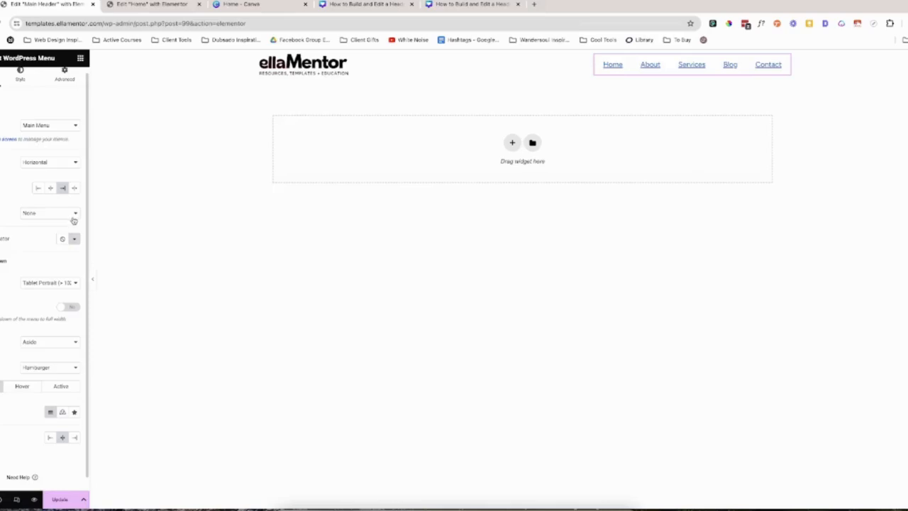
# Enable full width for the menu's mobile dropdown, align its toggle button to Right, and save the header.
pyautogui.scroll(-1, 57, 240)
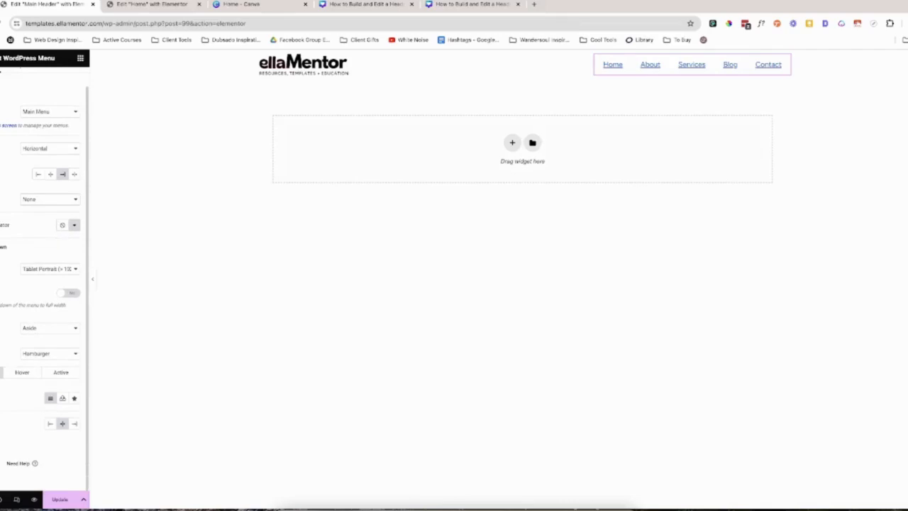
pyautogui.click(72, 294)
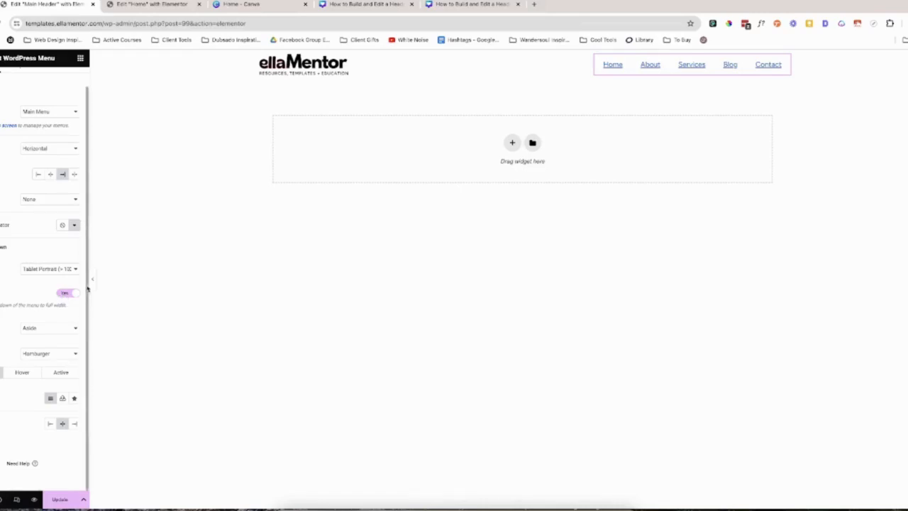
pyautogui.click(54, 501)
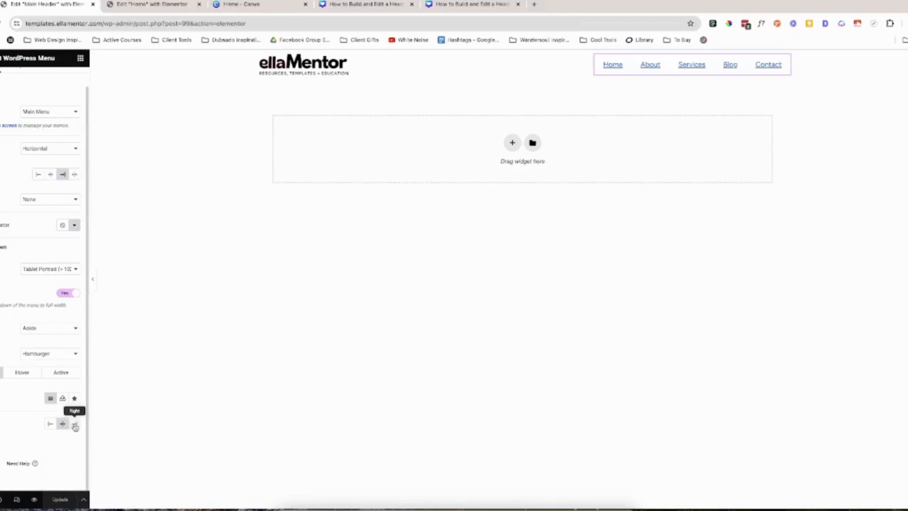
pyautogui.click(75, 424)
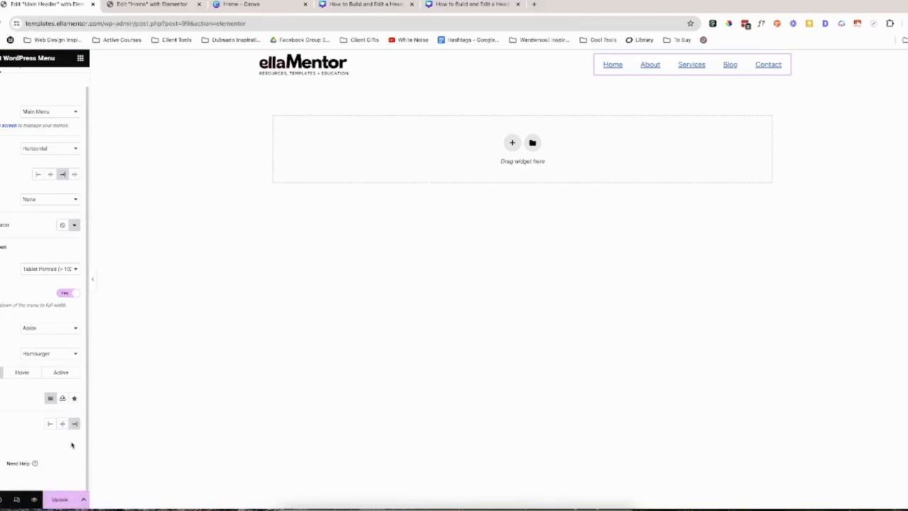
pyautogui.click(60, 499)
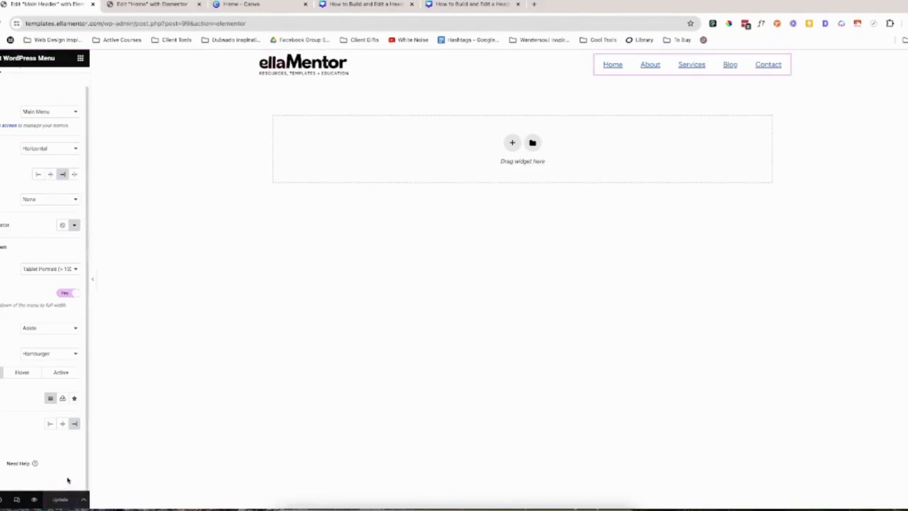
# Apply the global Header typography preset to the main menu items.
pyautogui.scroll(1, 38, 266)
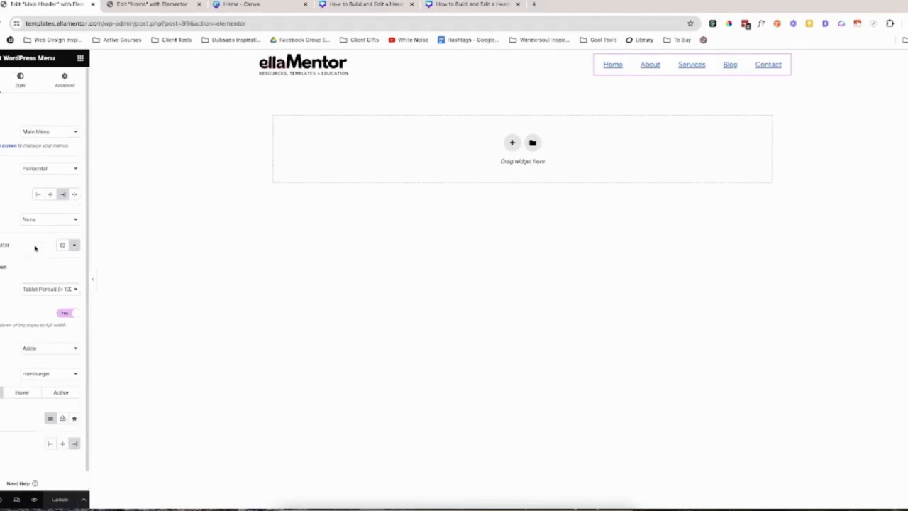
pyautogui.click(22, 85)
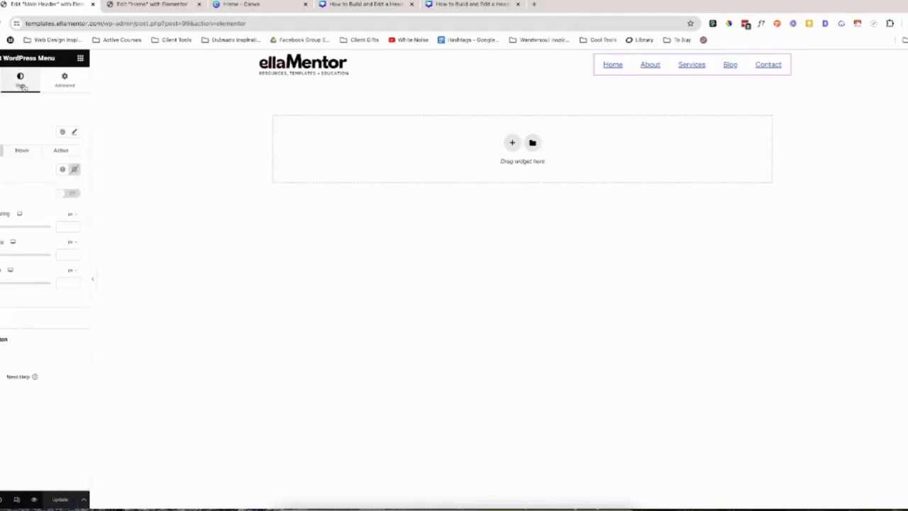
pyautogui.click(62, 133)
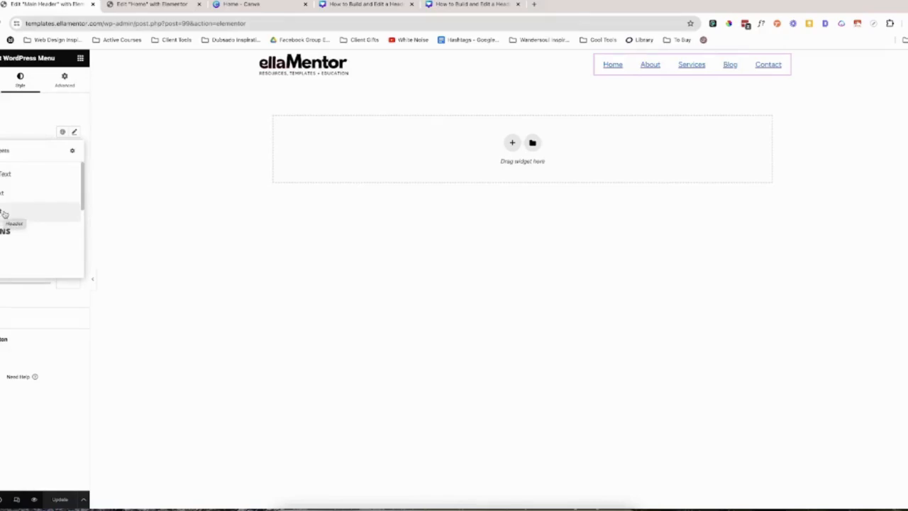
pyautogui.click(5, 213)
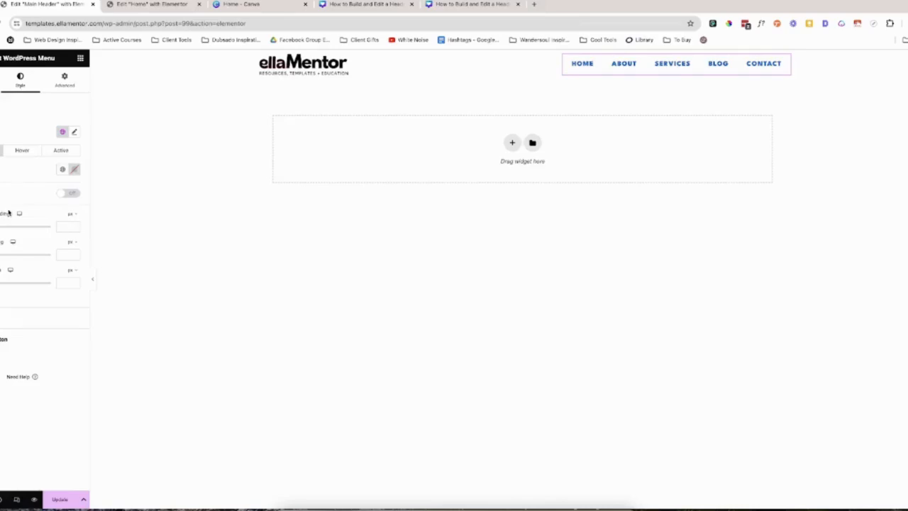
# Assign the teal global color to the menu's normal and active text and the global Hover color to its hover state, and update the header.
pyautogui.click(63, 170)
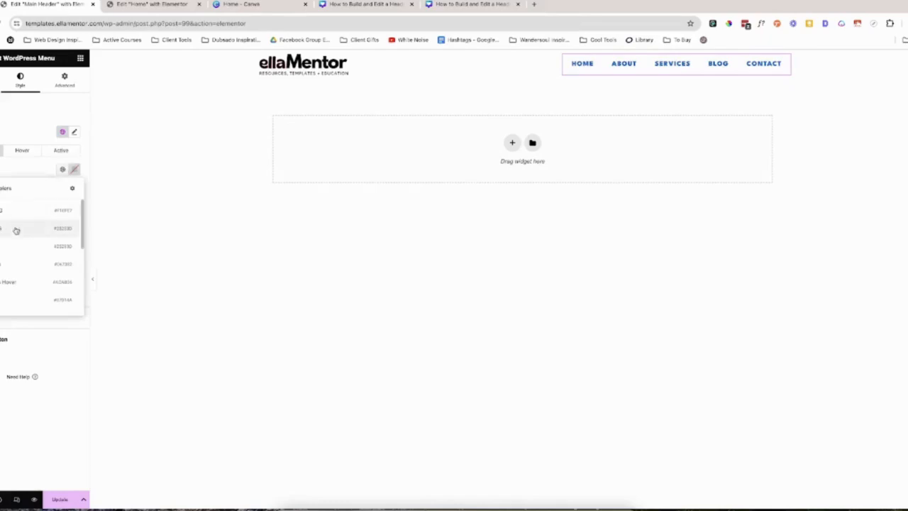
pyautogui.click(10, 266)
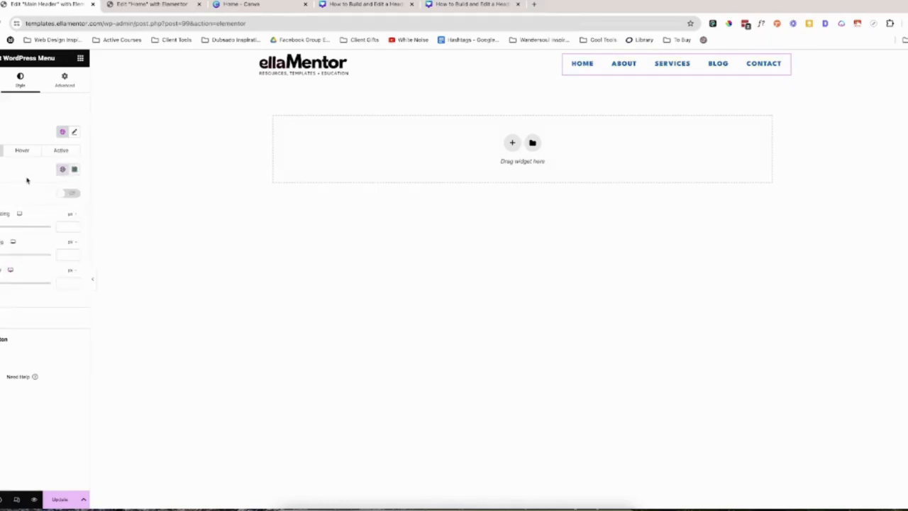
pyautogui.click(22, 151)
pyautogui.click(63, 169)
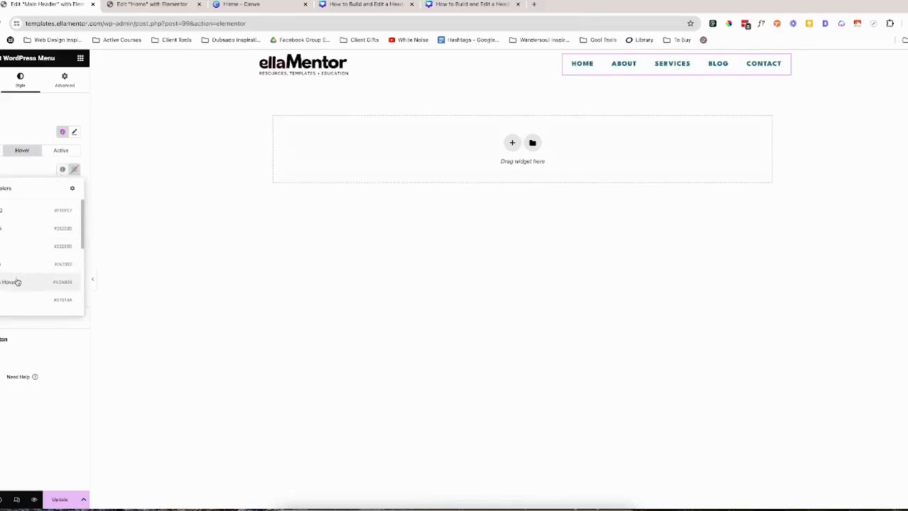
pyautogui.click(17, 282)
pyautogui.click(63, 152)
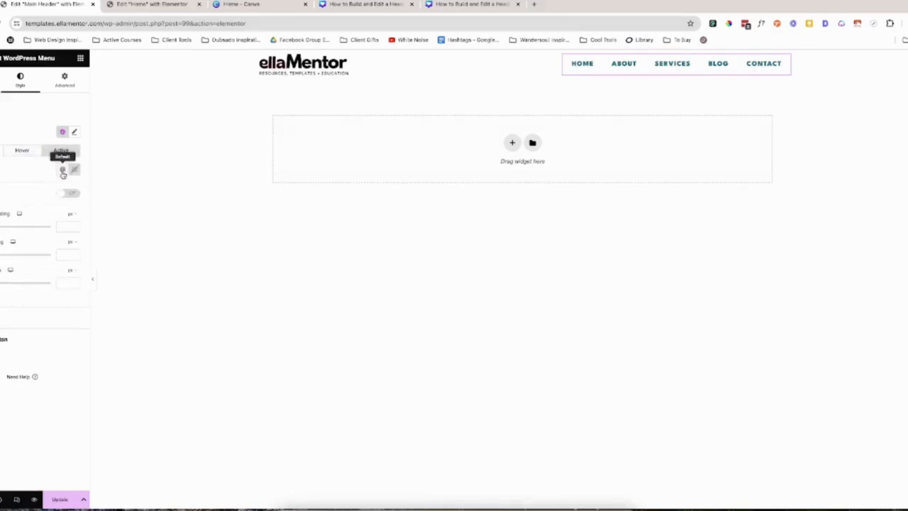
pyautogui.click(62, 170)
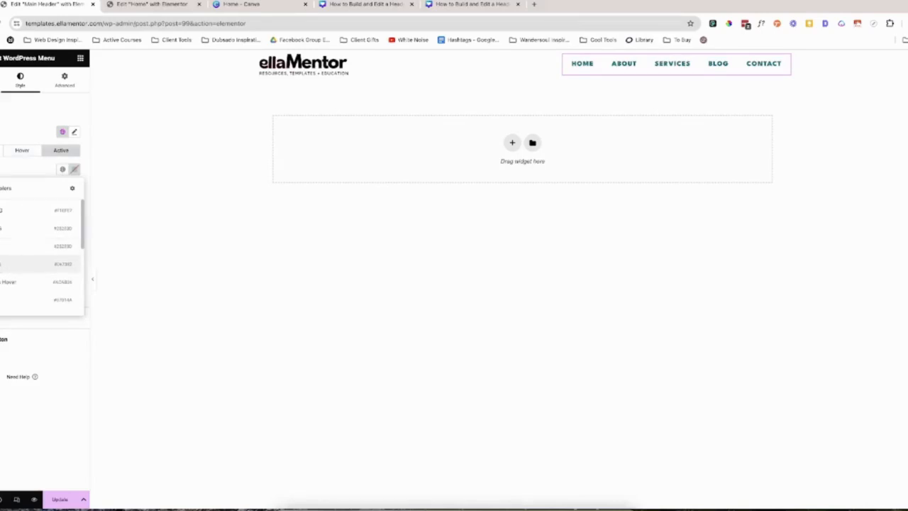
pyautogui.click(1, 264)
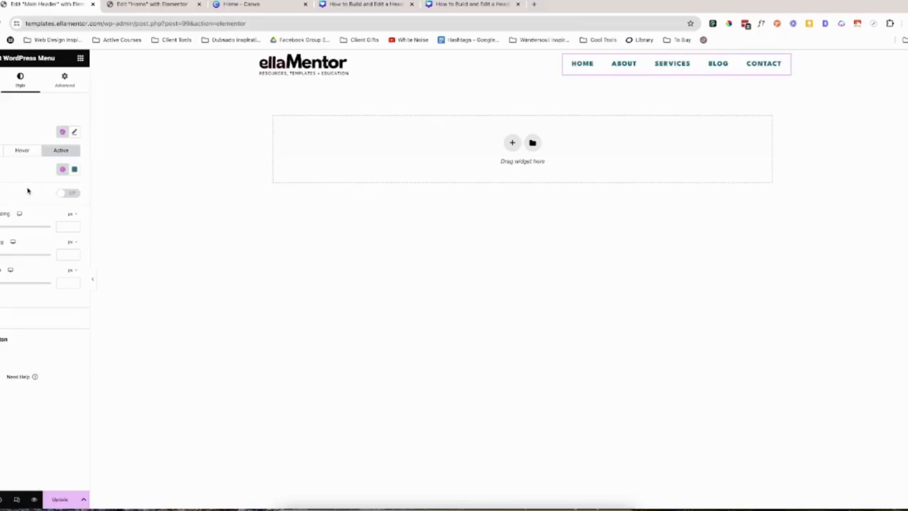
pyautogui.click(60, 499)
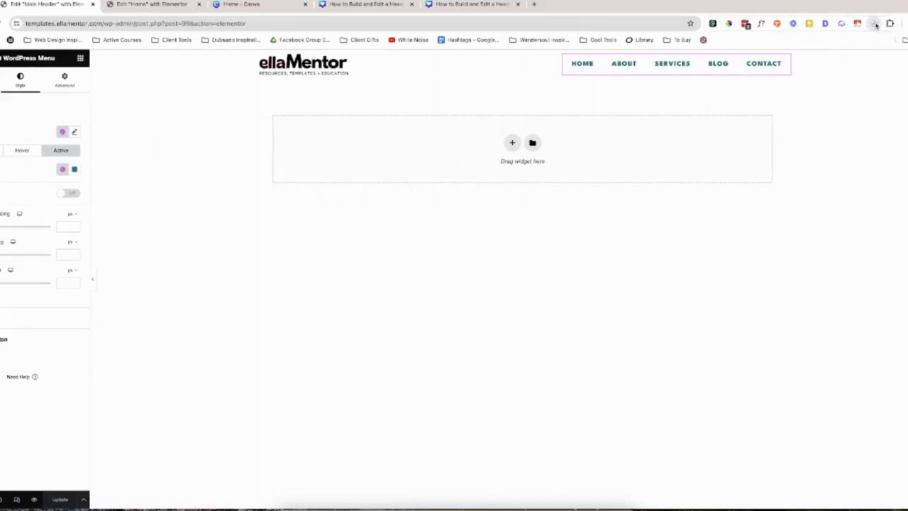
# Unlink the menu widget's margin values, set the bottom margin to -4 px, and update the header.
pyautogui.click(70, 88)
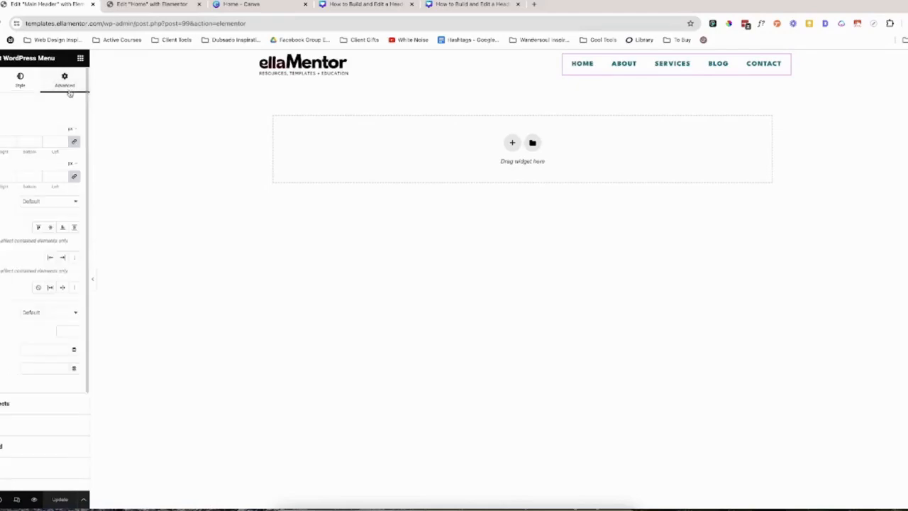
pyautogui.click(74, 143)
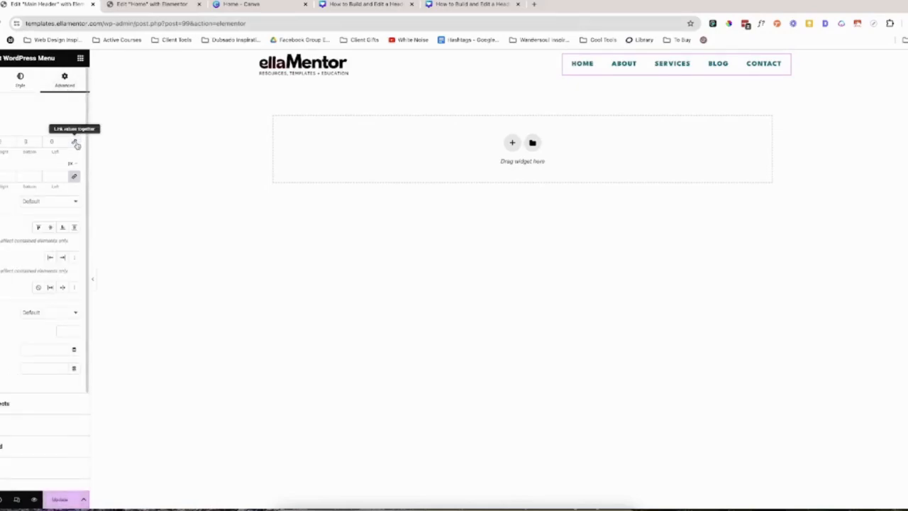
pyautogui.click(38, 144)
pyautogui.click(39, 144)
pyautogui.click(38, 144)
pyautogui.click(38, 144)
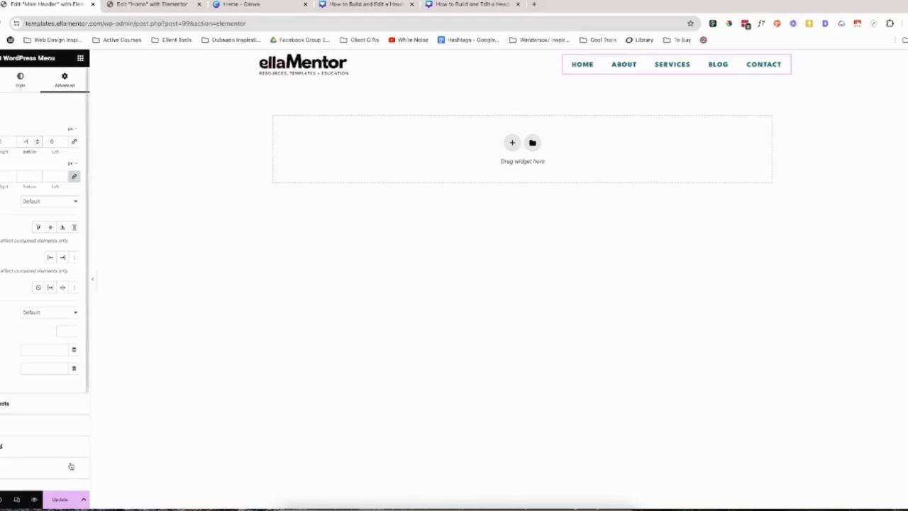
pyautogui.click(59, 499)
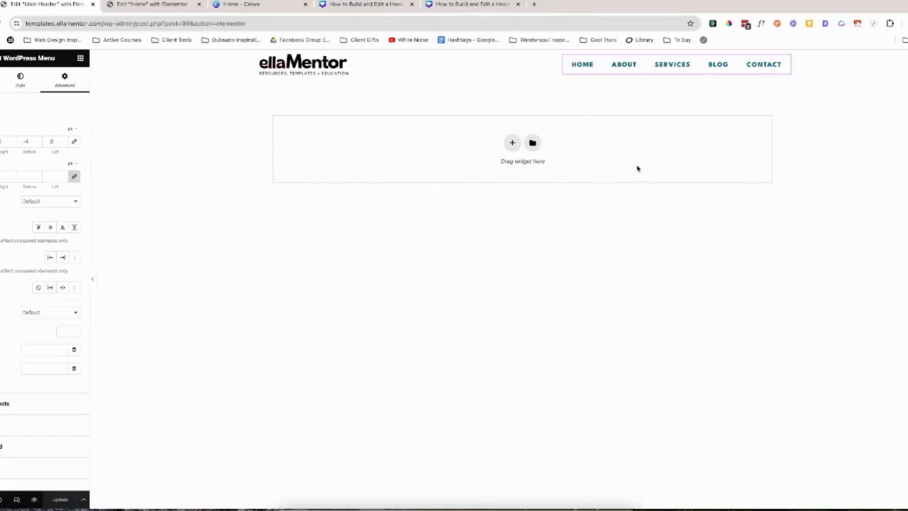
# Preview the header in responsive mode at the laptop and tablet portrait sizes.
pyautogui.click(669, 221)
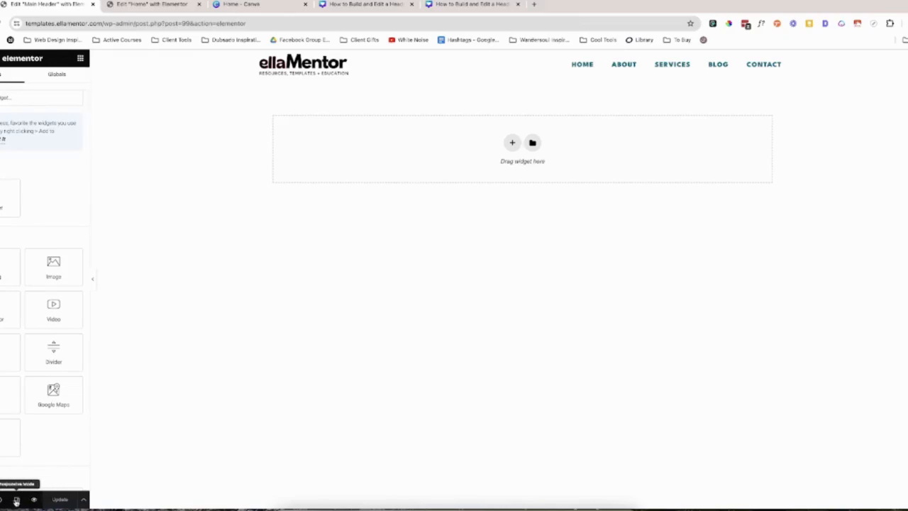
pyautogui.click(17, 499)
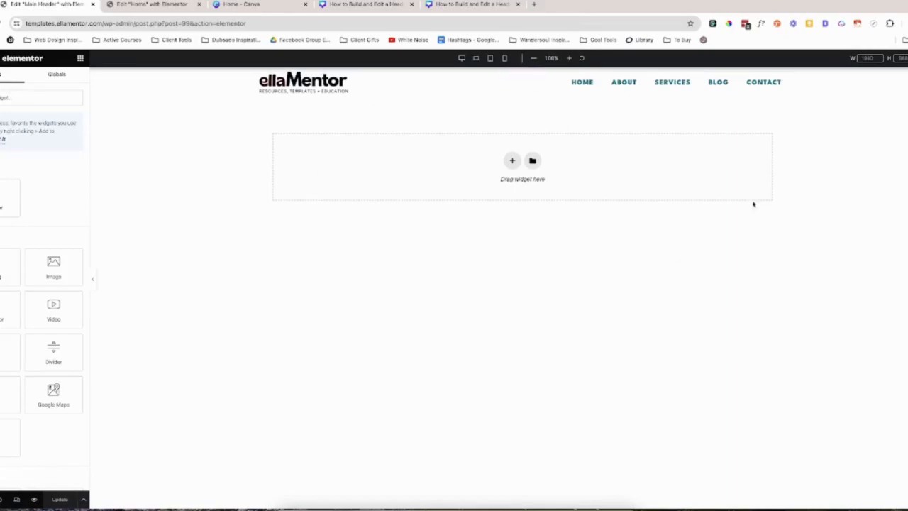
pyautogui.click(476, 60)
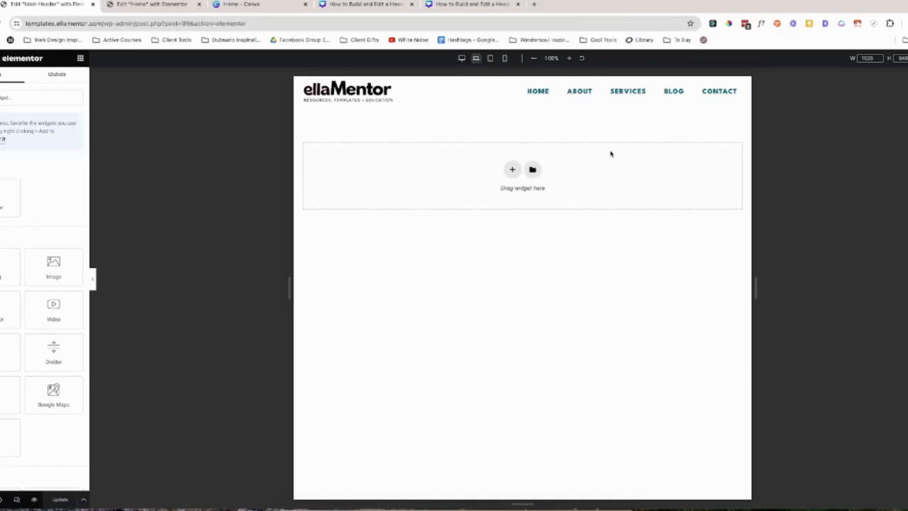
pyautogui.click(492, 61)
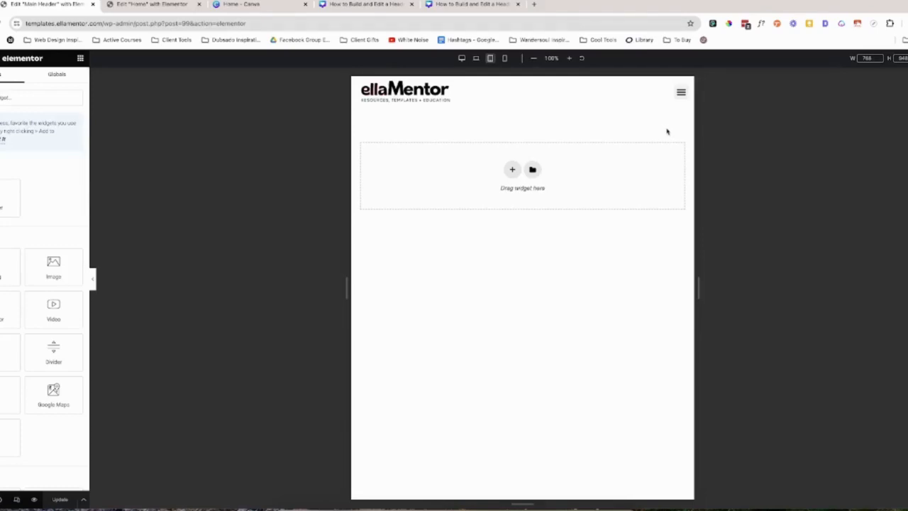
# Give the menu toggle button's normal state the teal global icon color and the white global background color.
pyautogui.click(681, 93)
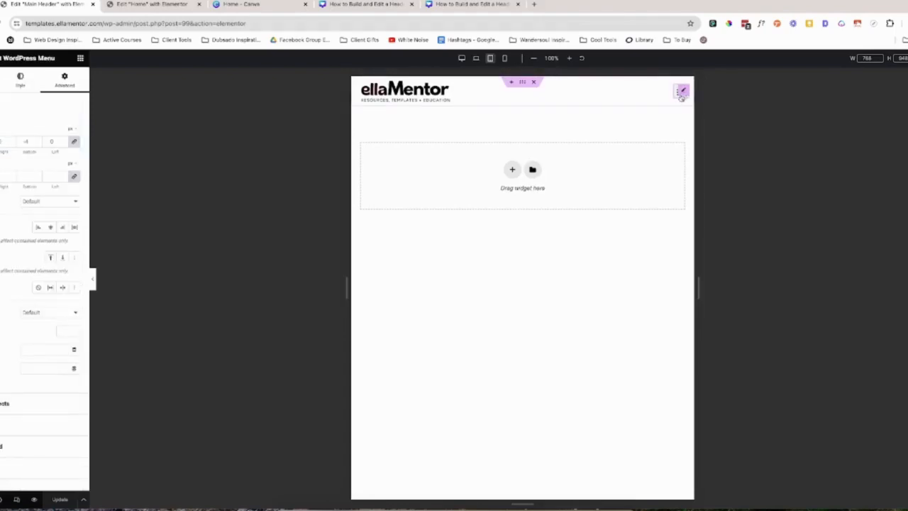
pyautogui.click(21, 80)
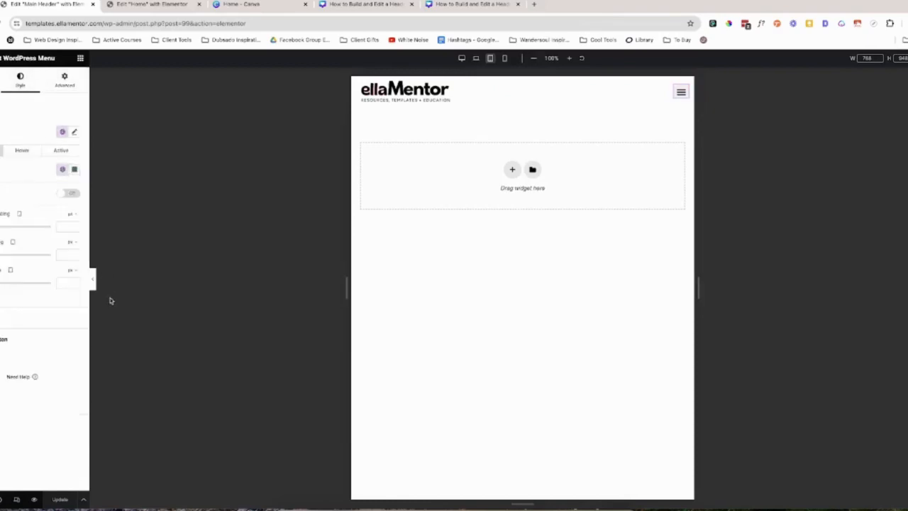
pyautogui.click(17, 340)
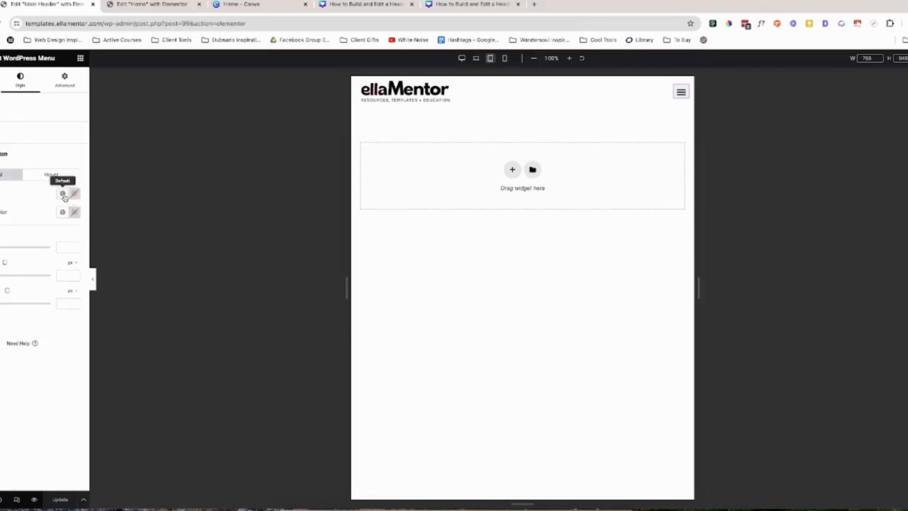
pyautogui.click(61, 196)
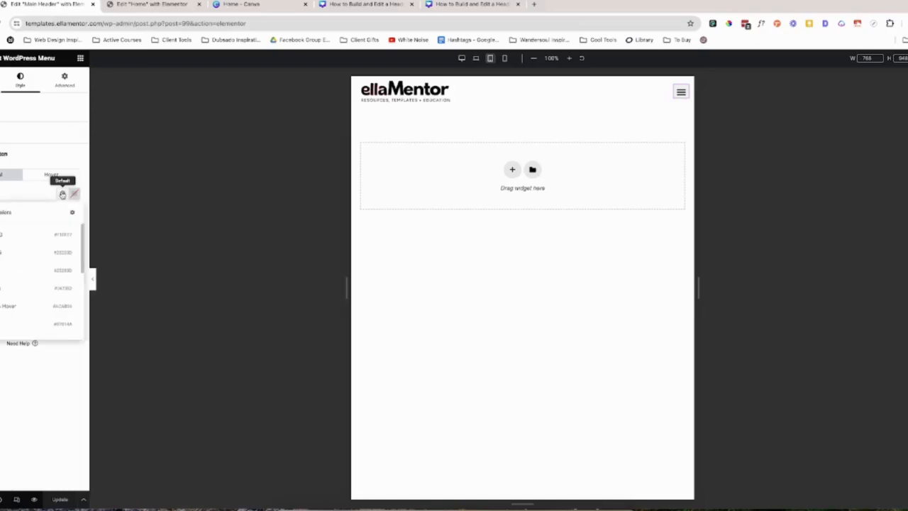
pyautogui.click(8, 289)
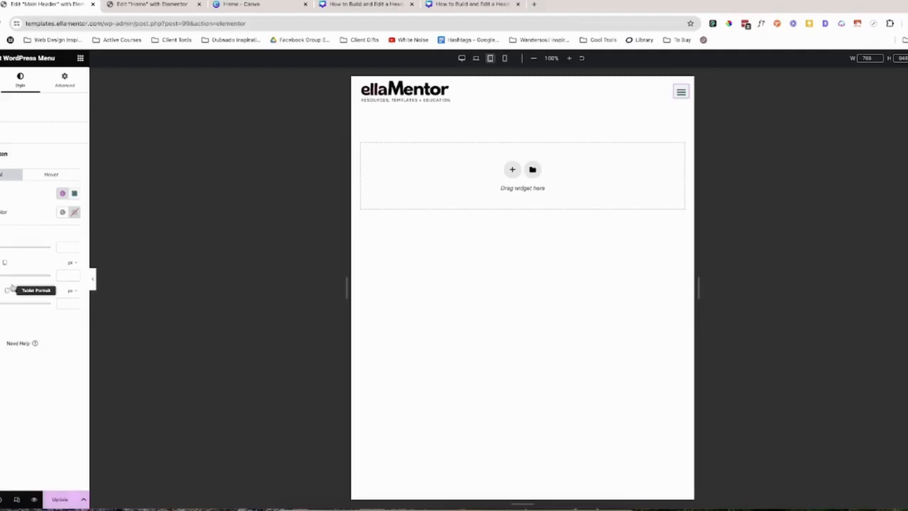
pyautogui.click(62, 211)
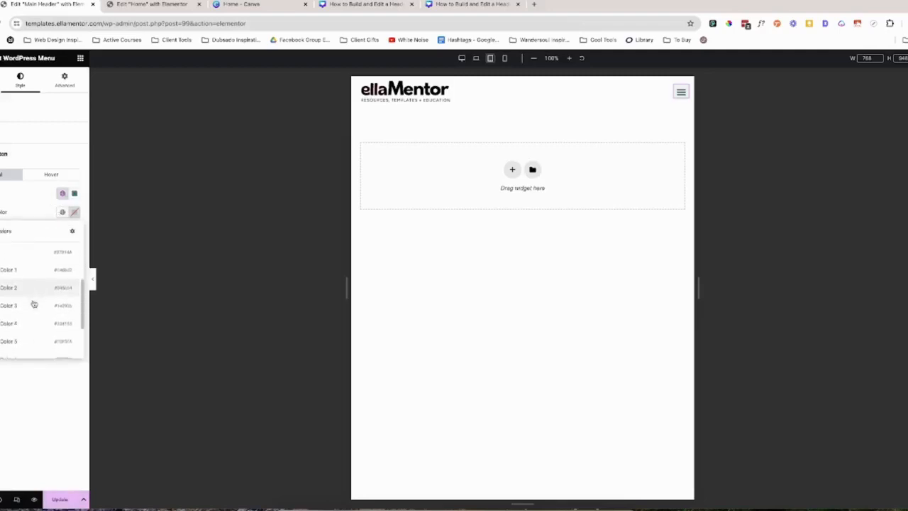
pyautogui.click(14, 319)
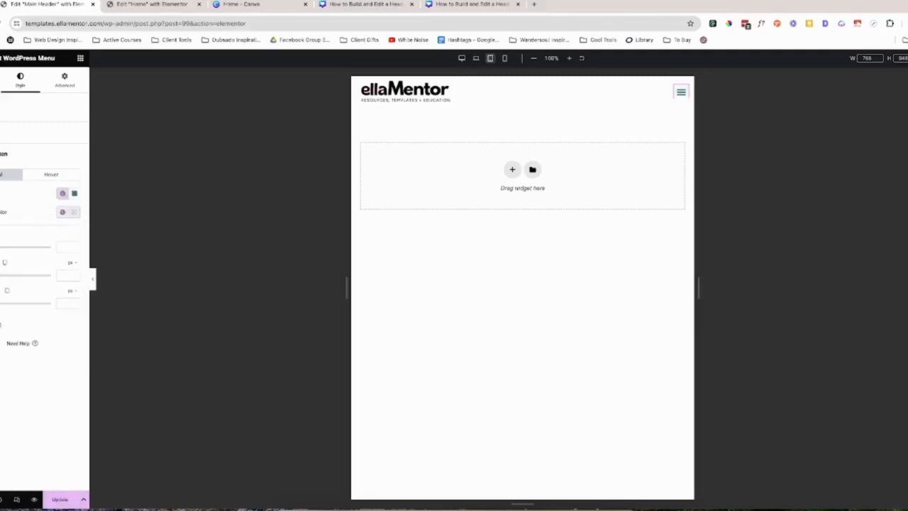
# Give the menu toggle button's hover state the global Hover color for the icon and the white global color for the background.
pyautogui.click(51, 175)
pyautogui.click(62, 193)
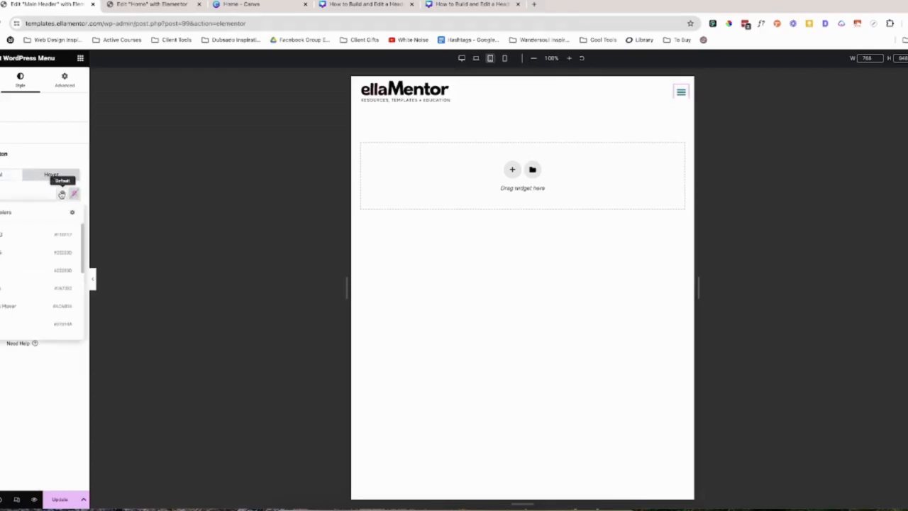
pyautogui.click(7, 307)
pyautogui.click(62, 212)
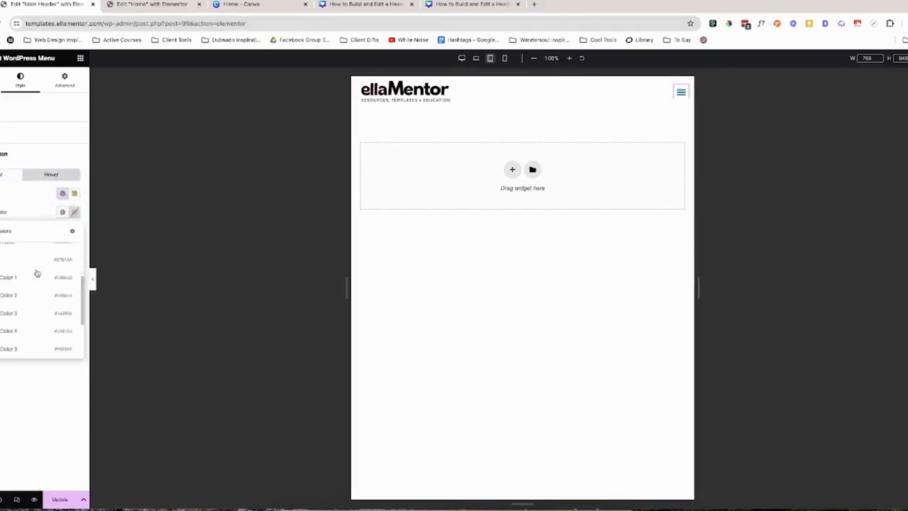
pyautogui.click(26, 291)
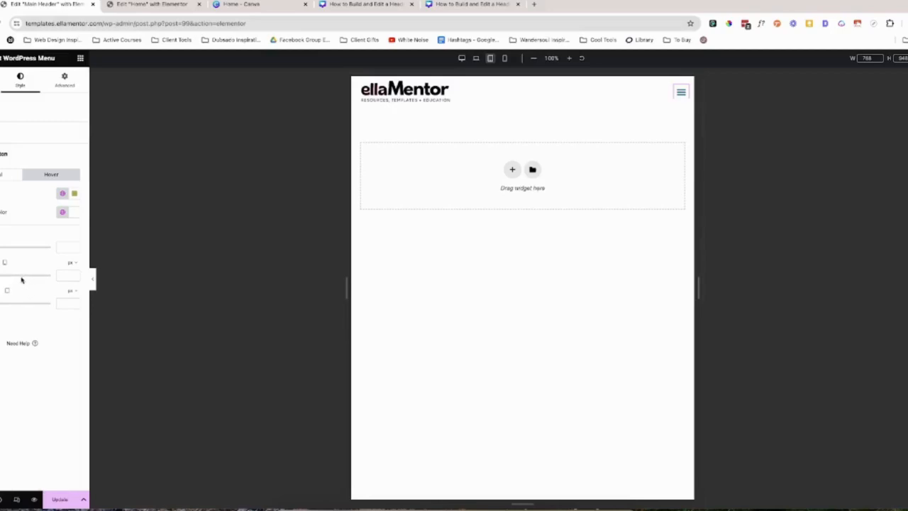
# Set the menu toggle button's icon size to 32 and update the header.
pyautogui.click(0, 247)
pyautogui.moveTo(0, 247); pyautogui.dragTo(2, 246)
pyautogui.click(59, 498)
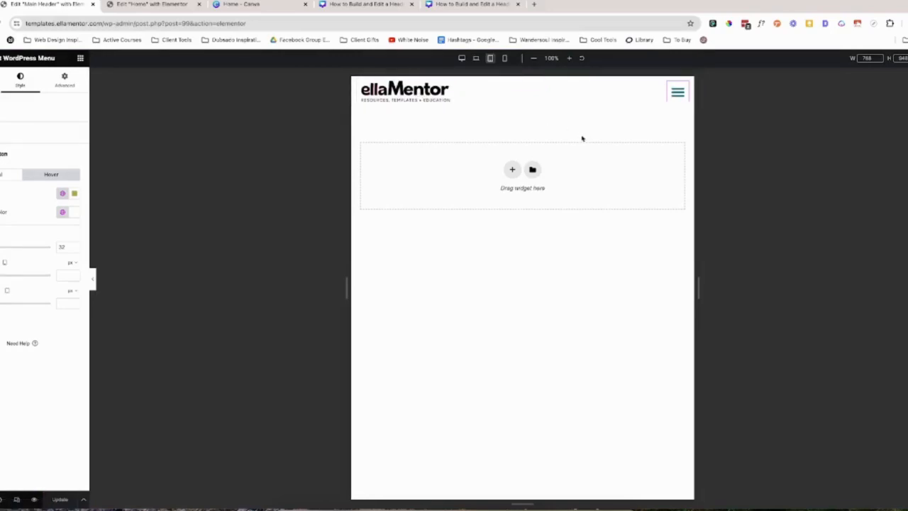
# Expand the tablet menu on the canvas, set the dropdown's top distance to 24 px, and update the header.
pyautogui.click(676, 96)
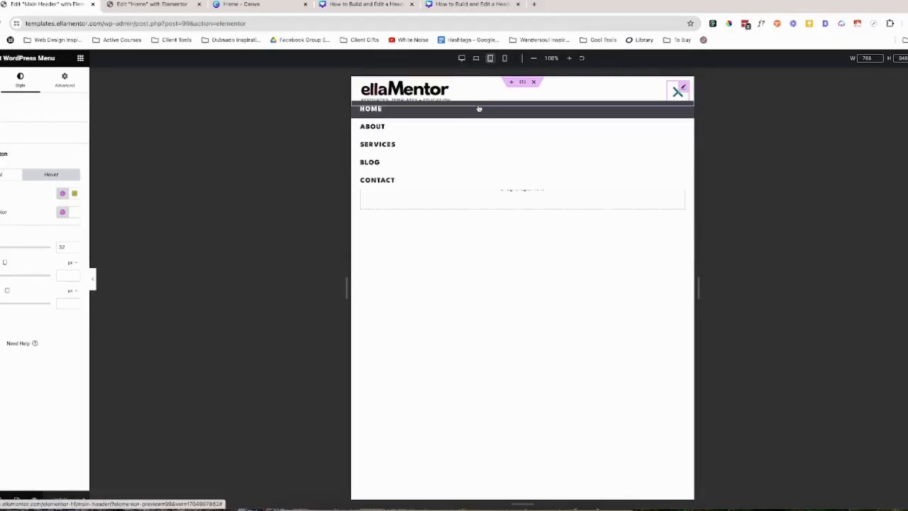
pyautogui.click(8, 142)
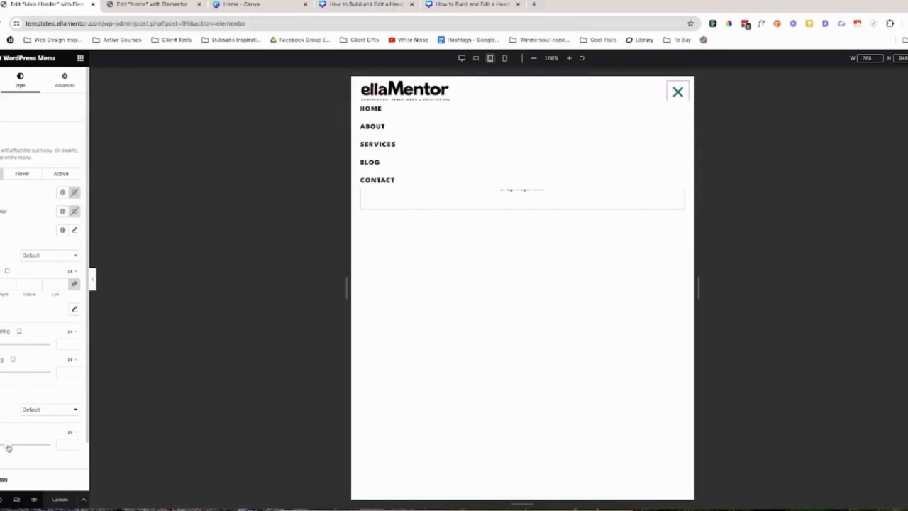
pyautogui.moveTo(8, 448); pyautogui.dragTo(20, 449)
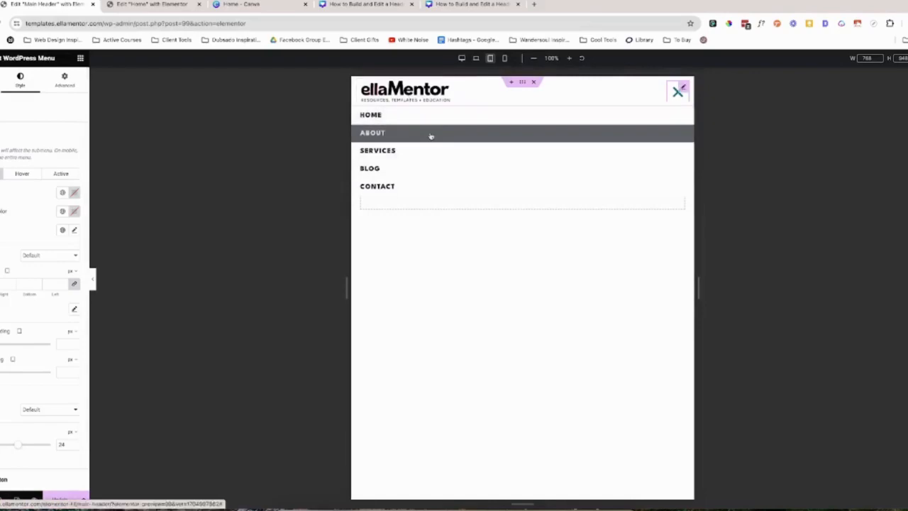
pyautogui.click(51, 503)
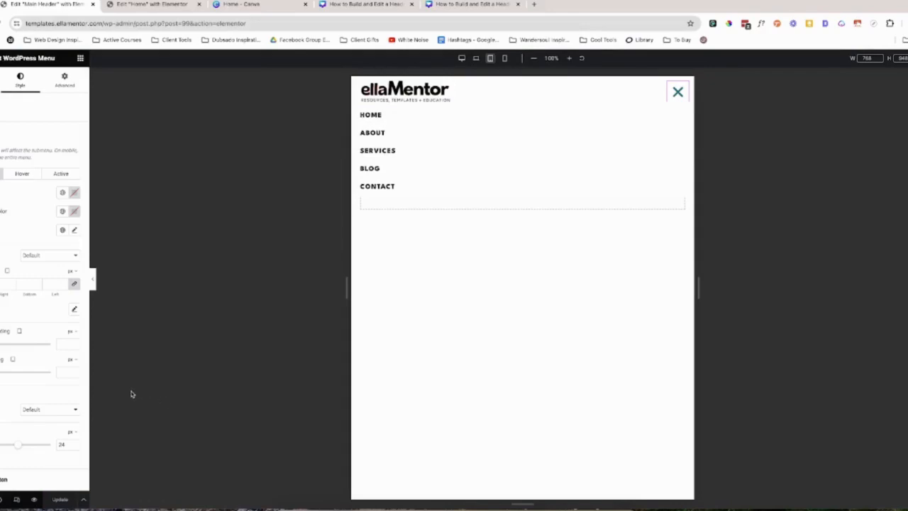
# Set the dropdown menu's normal text to the teal global color and its background to the white global Color 6.
pyautogui.click(60, 194)
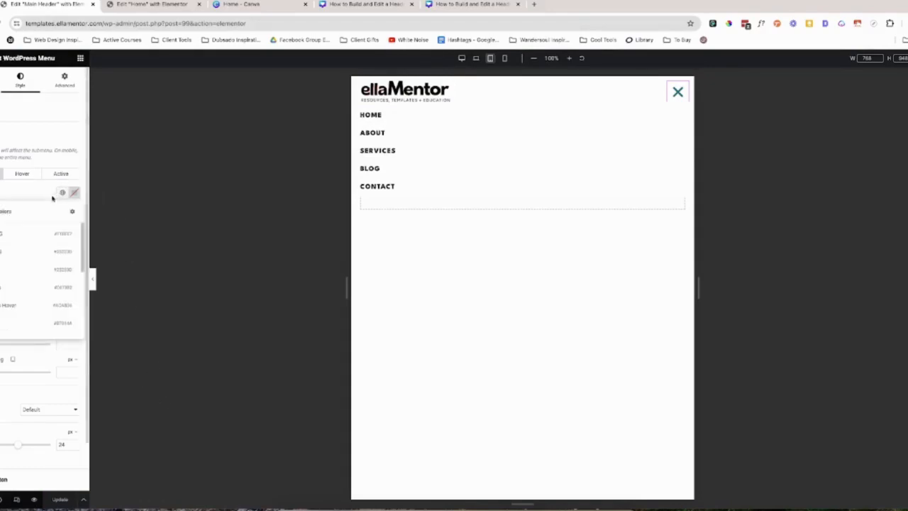
pyautogui.click(21, 288)
pyautogui.click(63, 210)
pyautogui.scroll(-4, 23, 322)
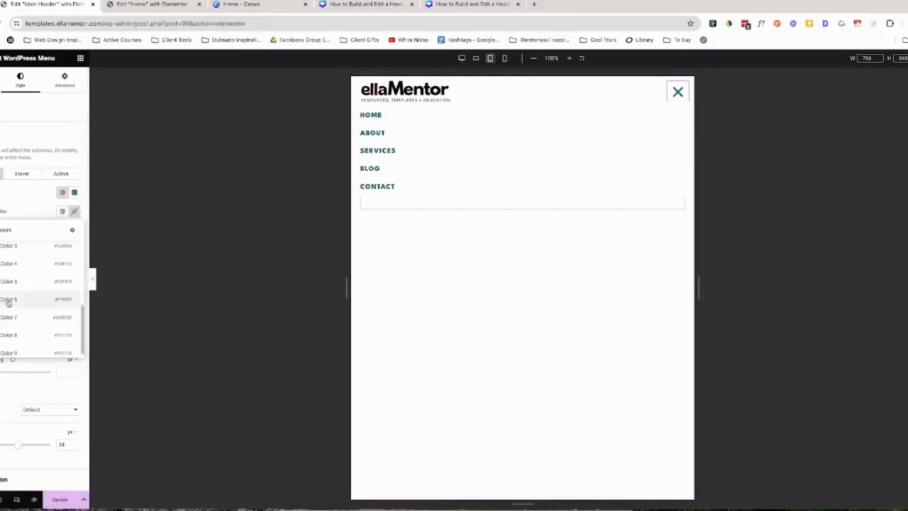
pyautogui.click(9, 301)
# Set the dropdown menu's hover text to the global Hover color and its hover background to the white global Color 6.
pyautogui.click(22, 174)
pyautogui.click(63, 192)
pyautogui.click(7, 304)
pyautogui.click(62, 210)
pyautogui.scroll(-3, 36, 284)
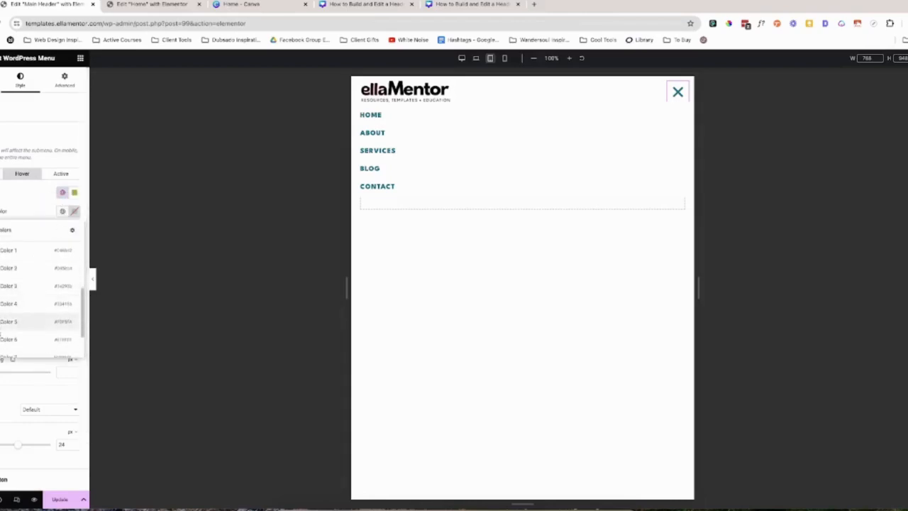
pyautogui.click(6, 339)
# Set the dropdown's active item to teal global text on the white global background, and update the header.
pyautogui.click(61, 173)
pyautogui.click(62, 192)
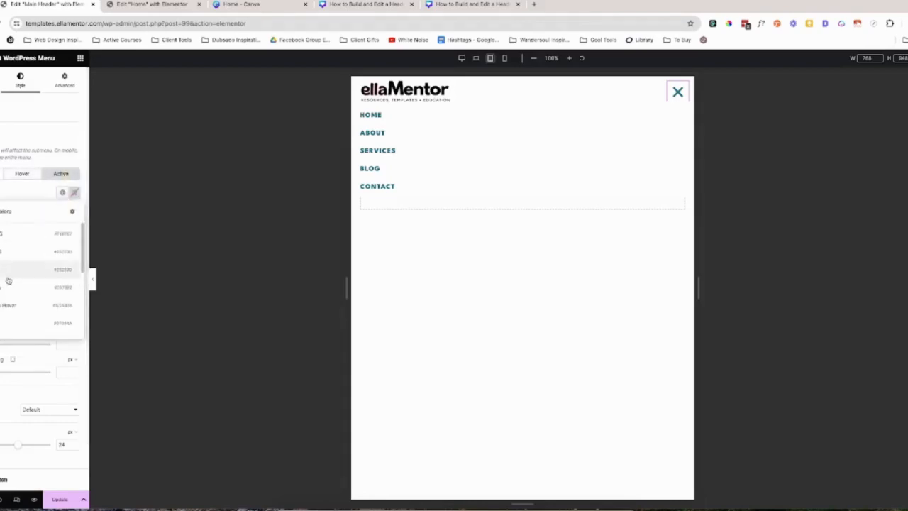
pyautogui.click(5, 287)
pyautogui.click(62, 210)
pyautogui.scroll(-2, 24, 310)
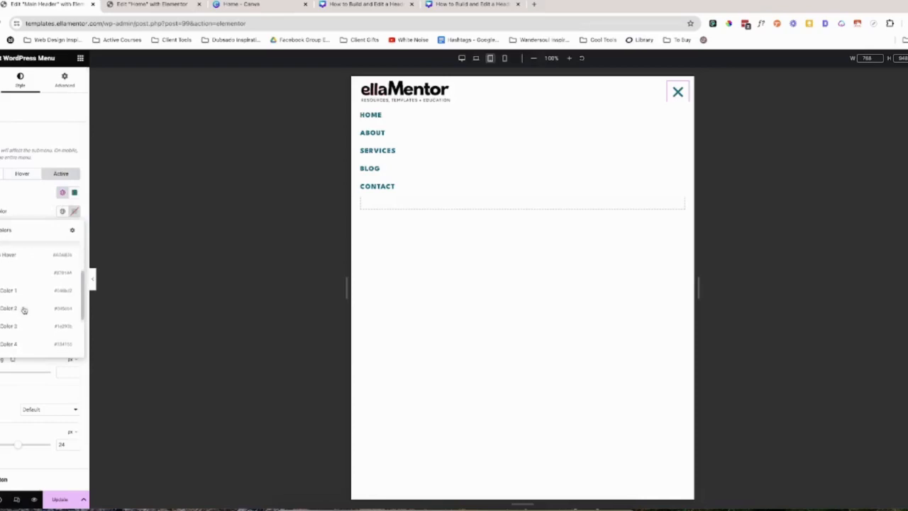
pyautogui.click(4, 330)
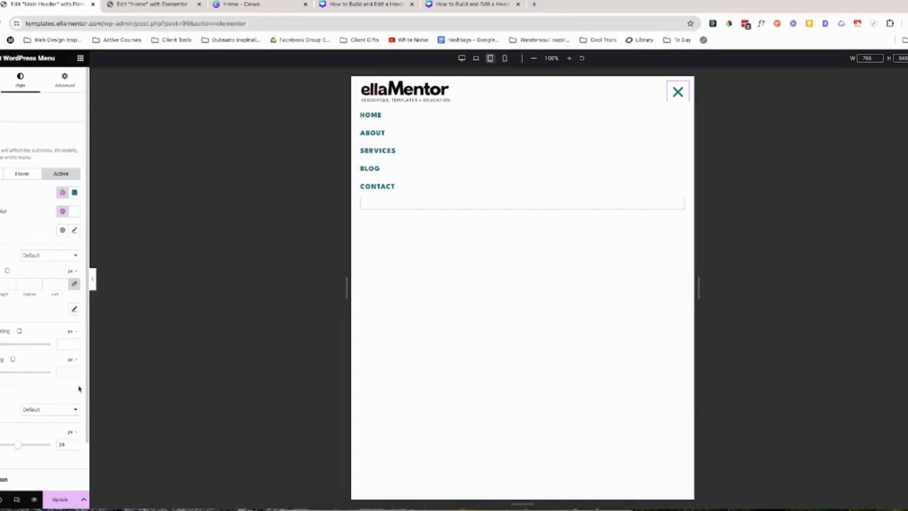
pyautogui.click(59, 497)
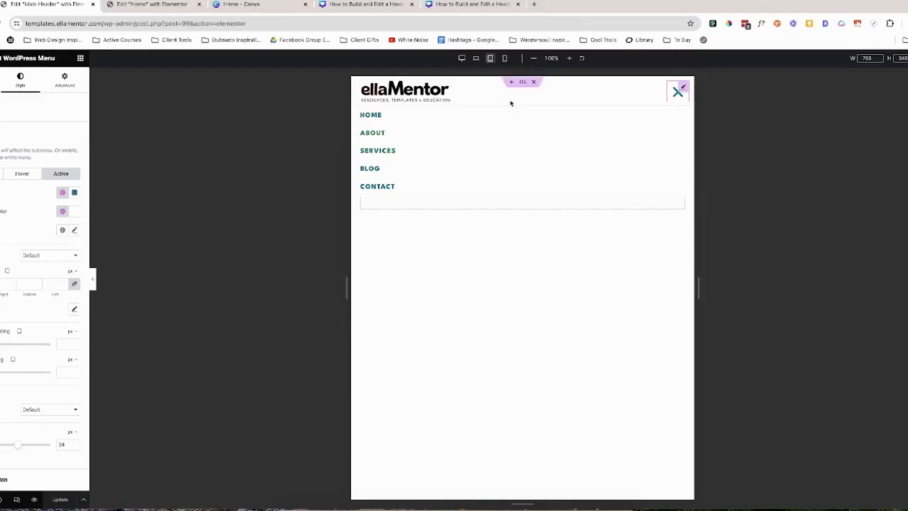
# Preview the header at the mobile portrait size and check how the toggle menu opens and closes.
pyautogui.click(506, 58)
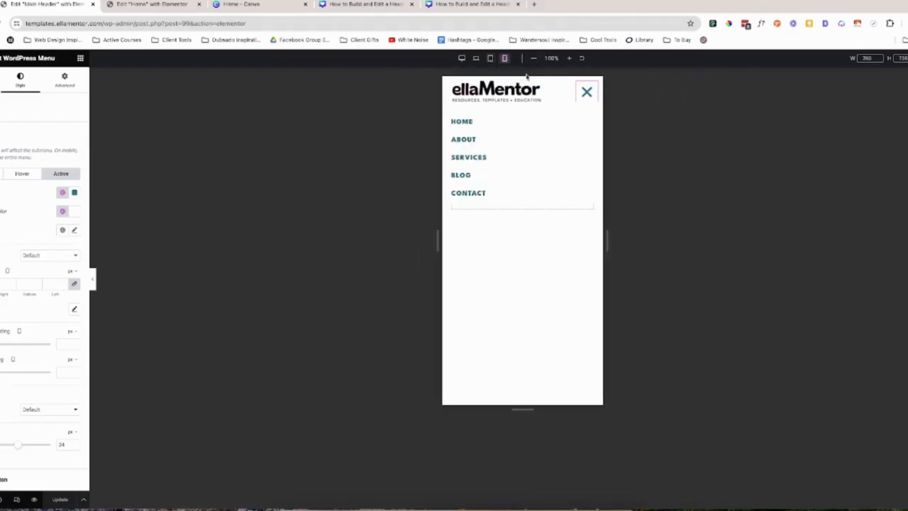
pyautogui.click(581, 96)
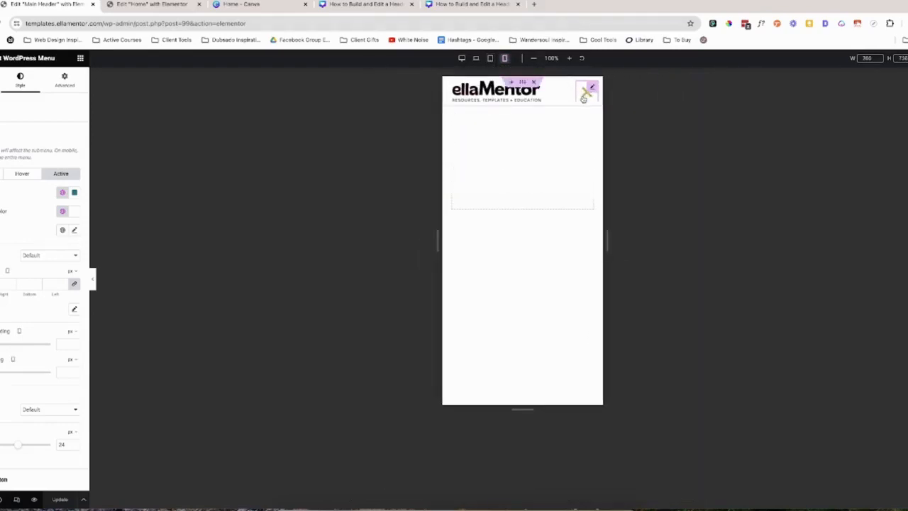
pyautogui.click(583, 98)
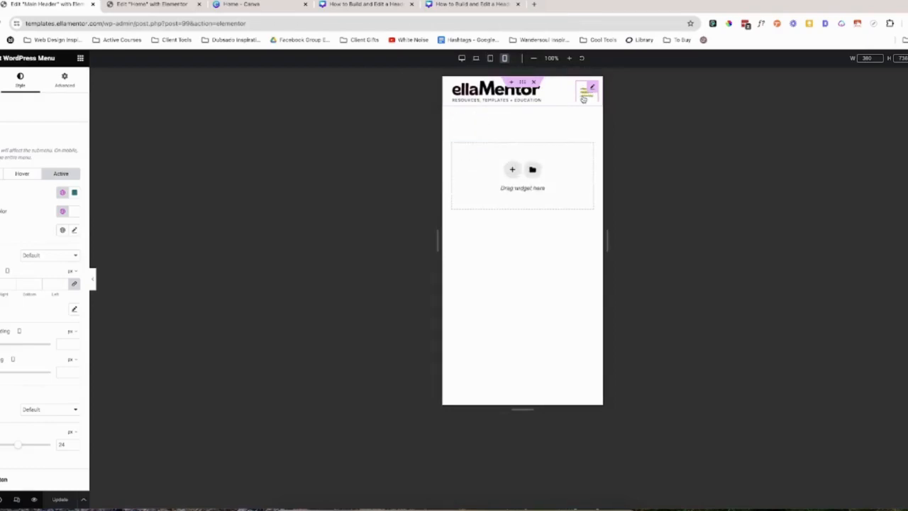
pyautogui.click(584, 98)
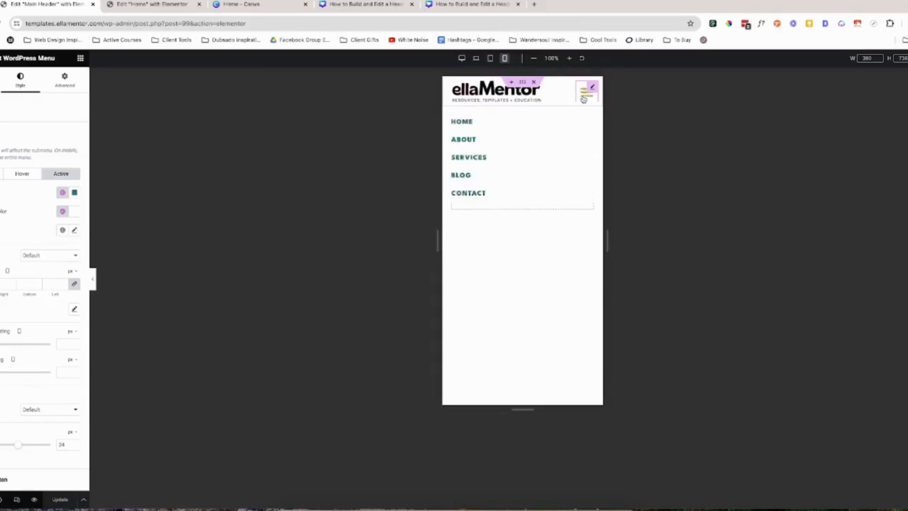
pyautogui.click(583, 97)
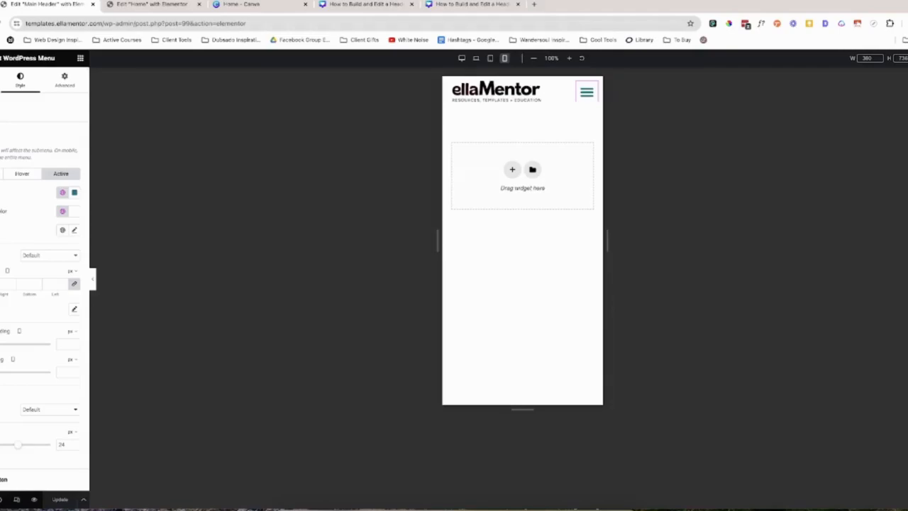
# Exit the editor to WordPress and open the Elementor Header & Footer Builder template list.
pyautogui.click(0, 58)
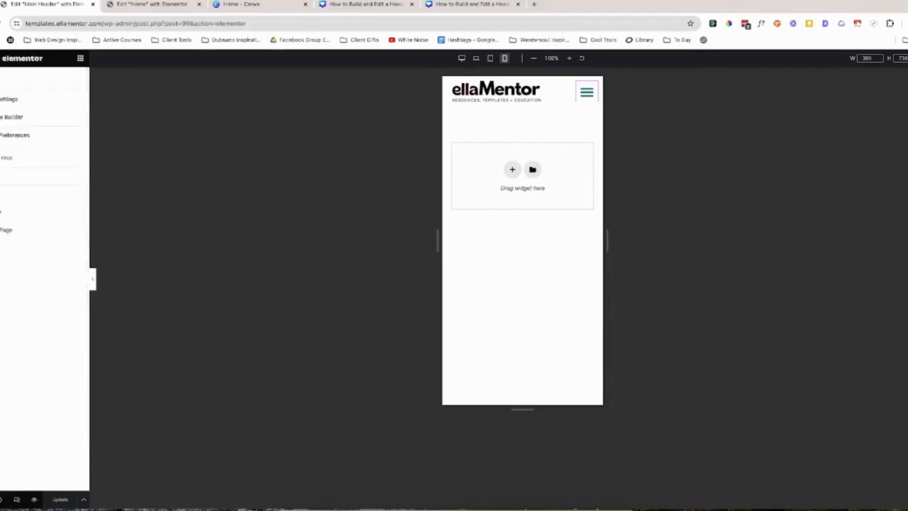
pyautogui.click(27, 248)
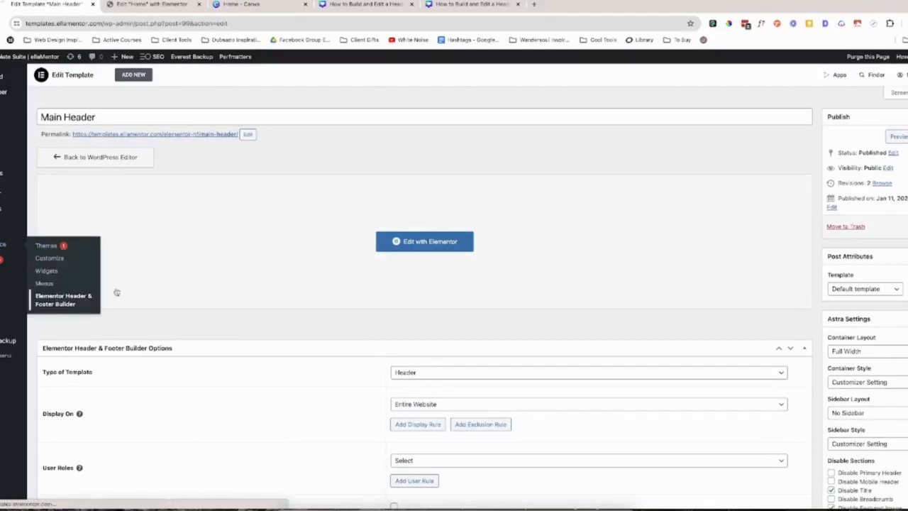
pyautogui.click(63, 299)
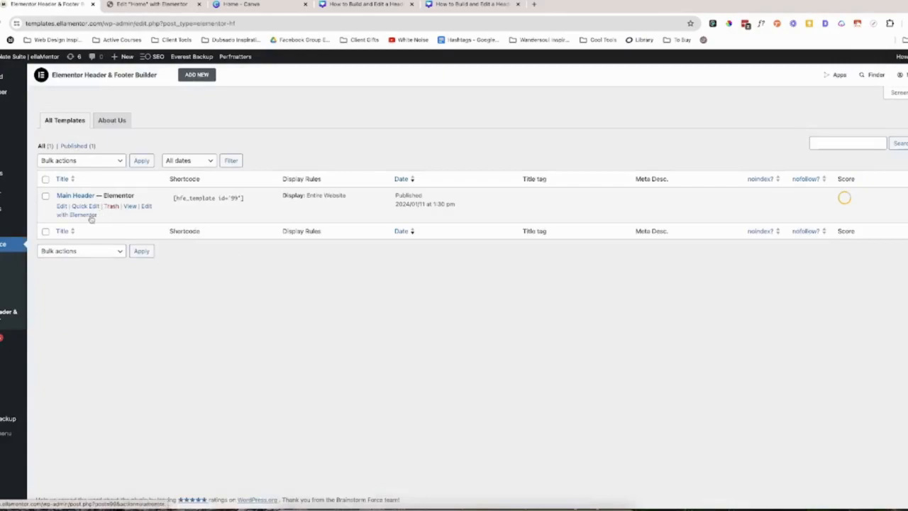
# Open the Main Header template in the Elementor editor in a new browser tab, view it, and close that tab.
pyautogui.rightClick(91, 215)
pyautogui.click(113, 222)
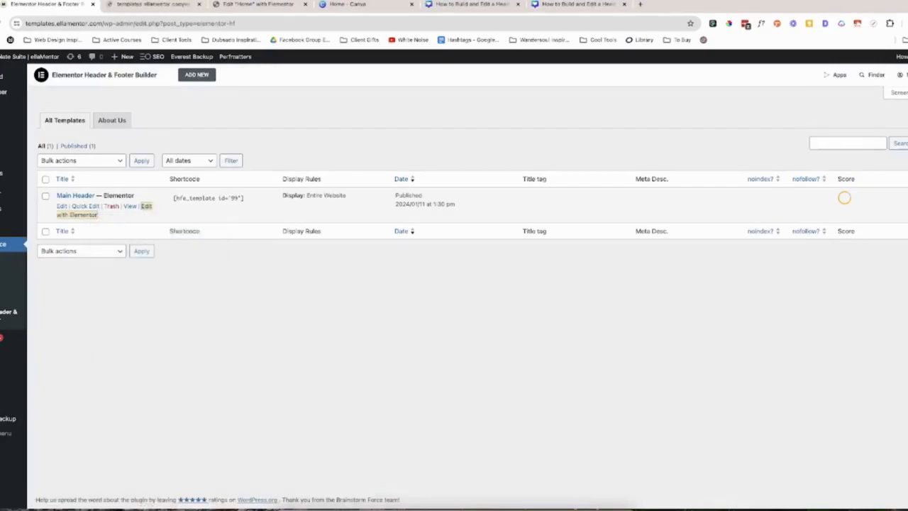
pyautogui.click(152, 4)
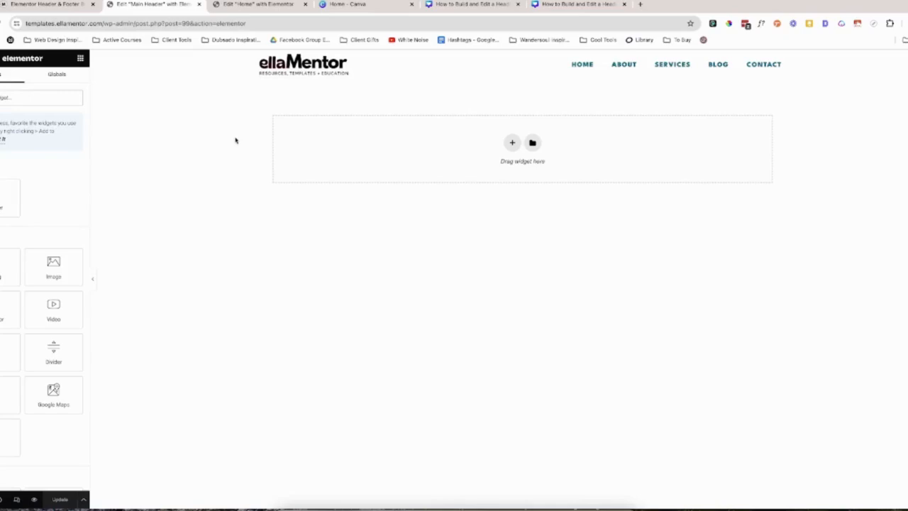
pyautogui.click(199, 4)
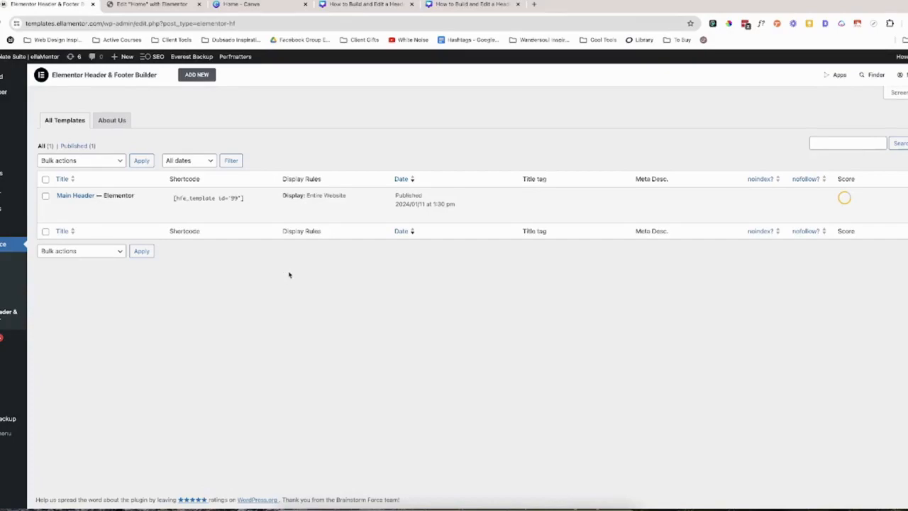
# Go to the site's Pages list and open a preview of the Home page in a new browser tab.
pyautogui.click(46, 158)
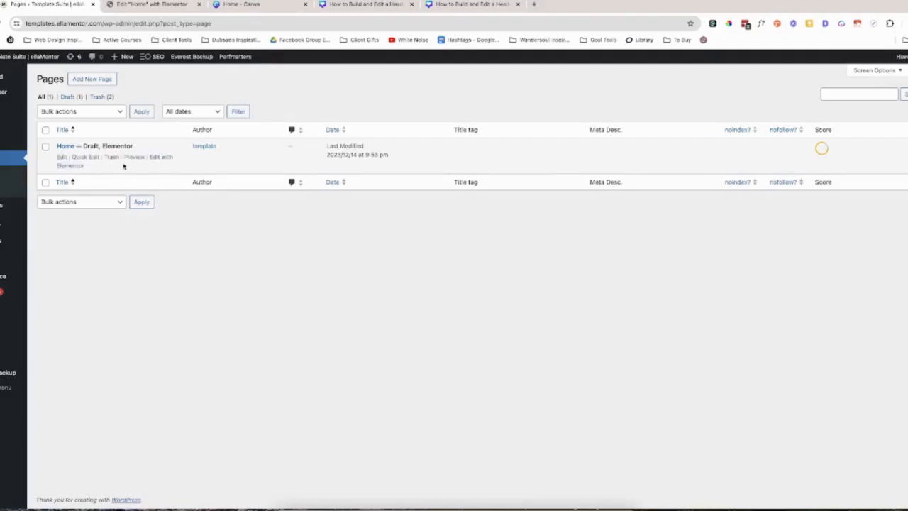
pyautogui.rightClick(132, 157)
pyautogui.click(151, 166)
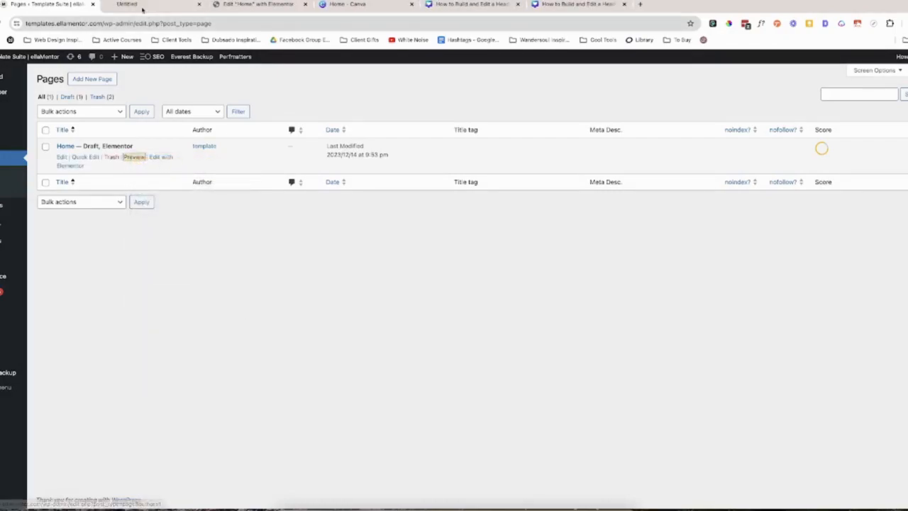
# Check the header in the Home page preview, close it, and open the Home page in the Elementor editor in a new browser tab.
pyautogui.click(145, 7)
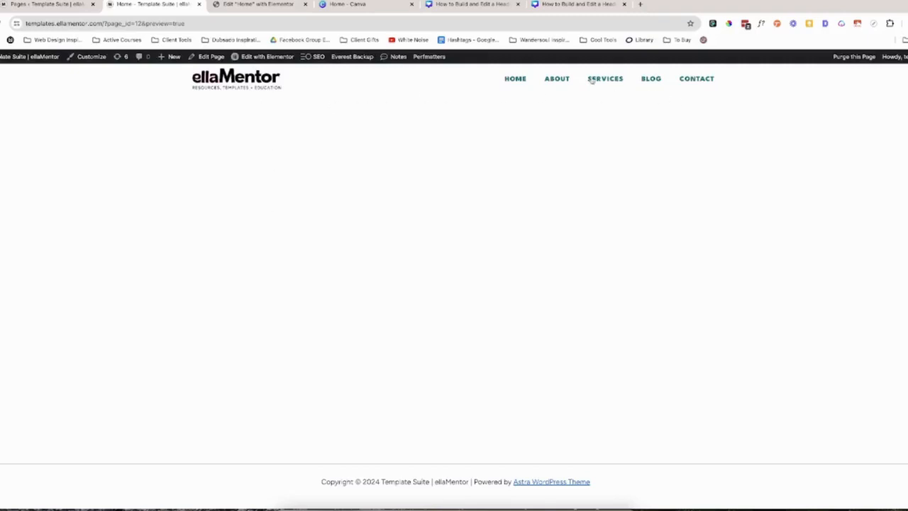
pyautogui.click(200, 5)
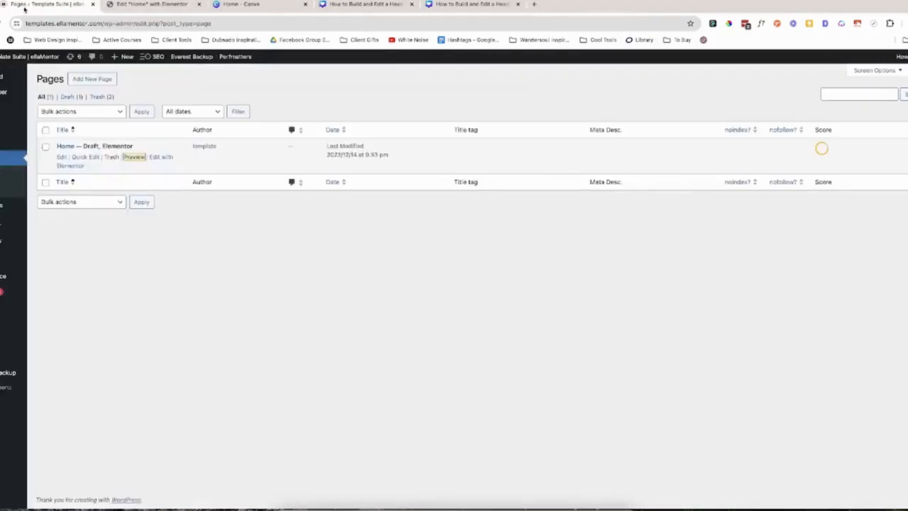
pyautogui.rightClick(157, 157)
pyautogui.click(166, 162)
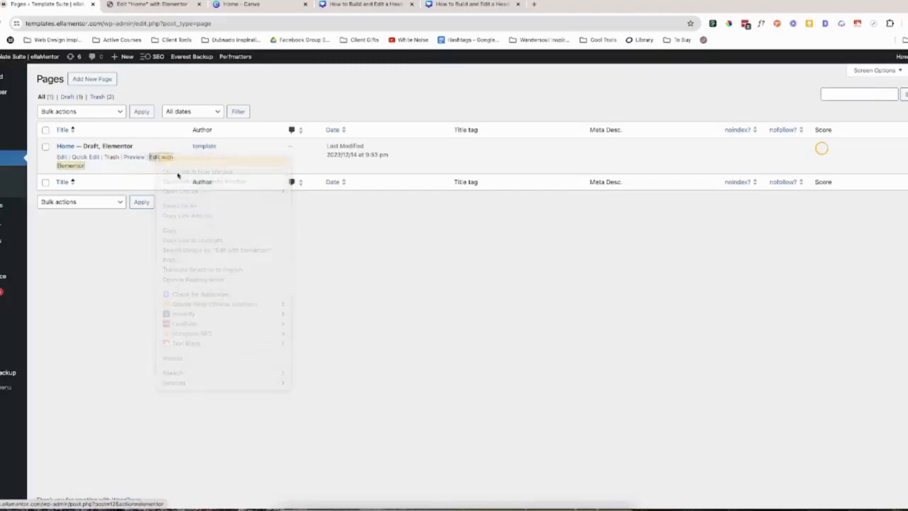
pyautogui.click(144, 5)
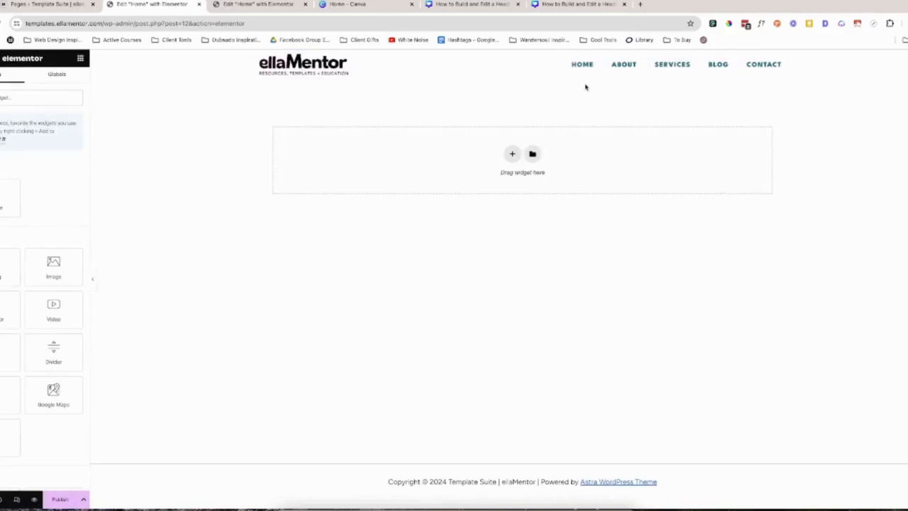
# Switch to editing the header from within the page and add a single column-direction container above the logo and menu row.
pyautogui.click(536, 71)
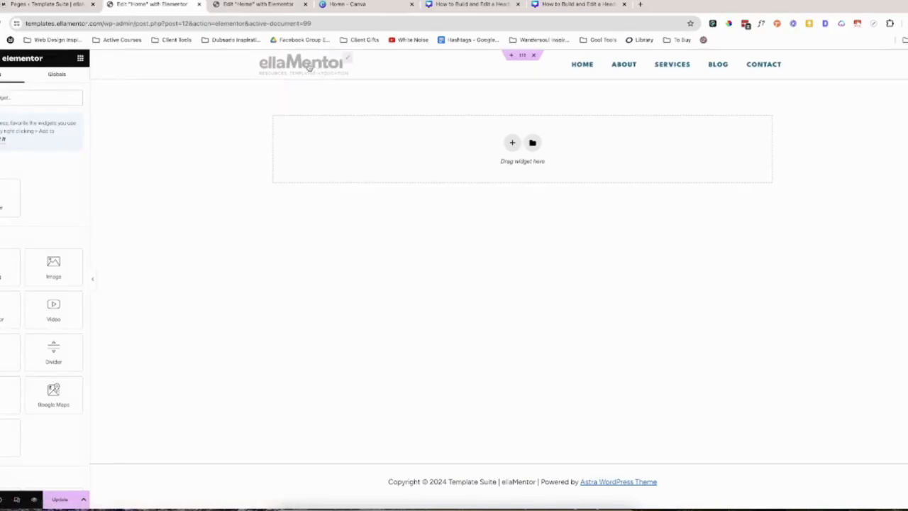
pyautogui.click(525, 56)
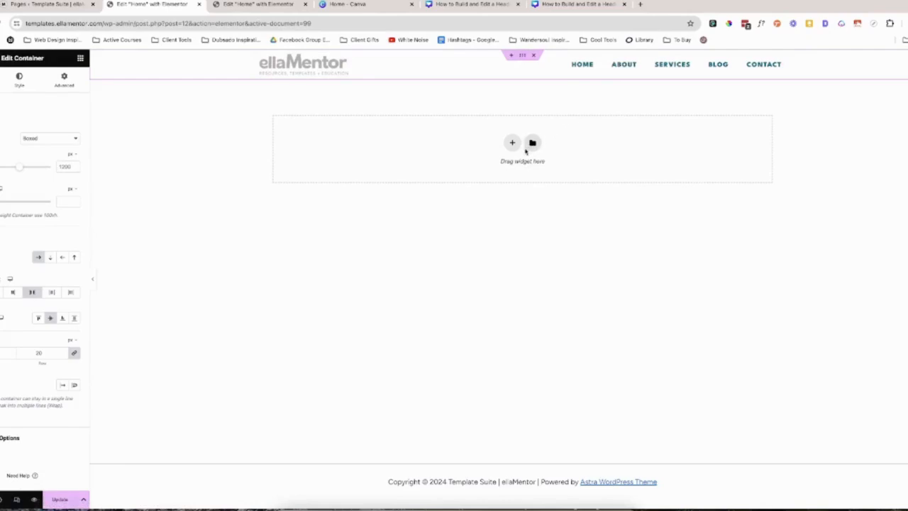
pyautogui.click(512, 142)
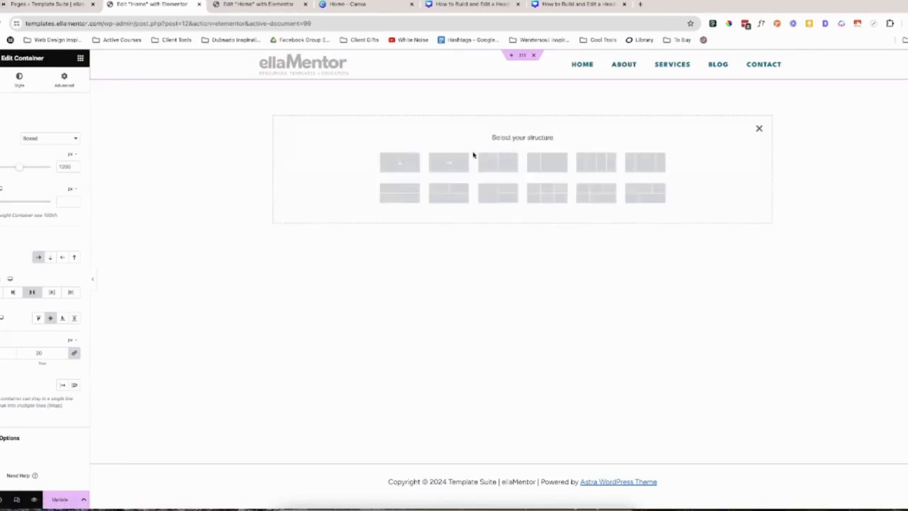
pyautogui.click(402, 167)
pyautogui.moveTo(523, 80); pyautogui.dragTo(525, 54)
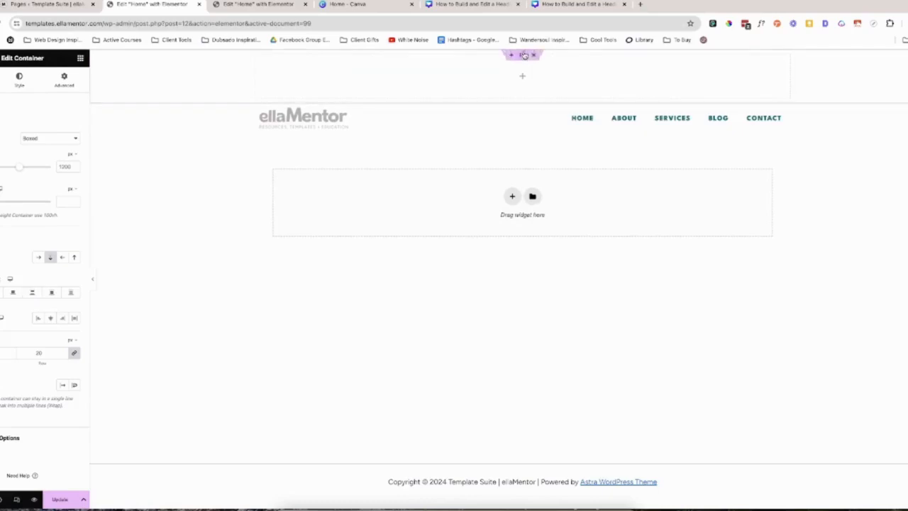
# Give the new top container a dark navy global background color and a minimum height of 24 px.
pyautogui.click(20, 78)
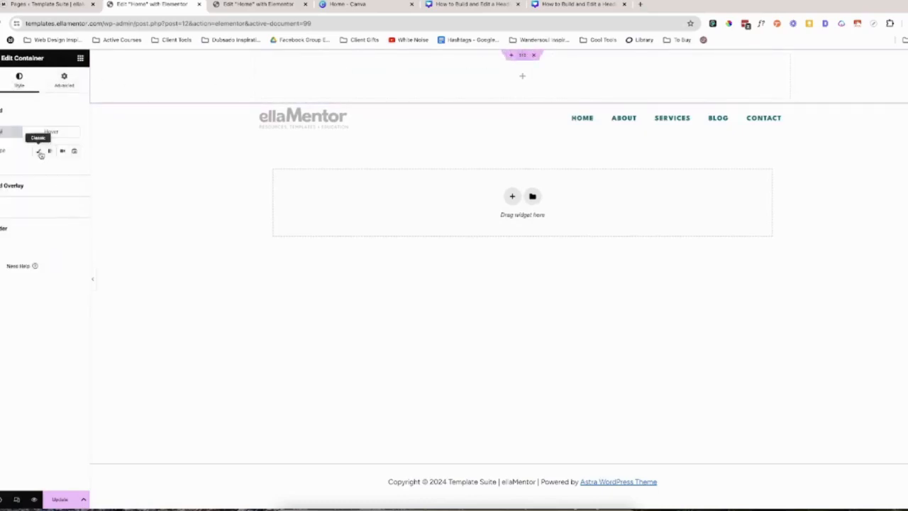
pyautogui.click(39, 152)
pyautogui.click(63, 169)
pyautogui.click(28, 229)
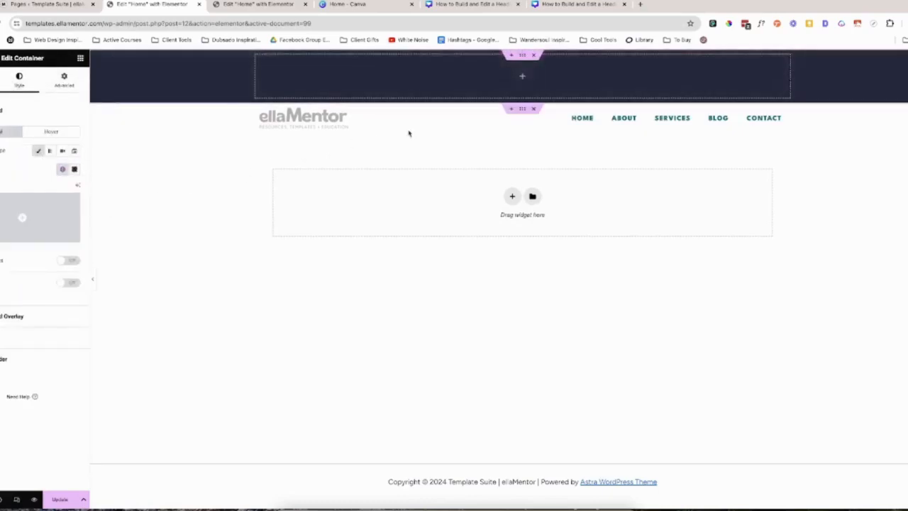
pyautogui.click(1, 79)
pyautogui.click(60, 197)
pyautogui.write('24')
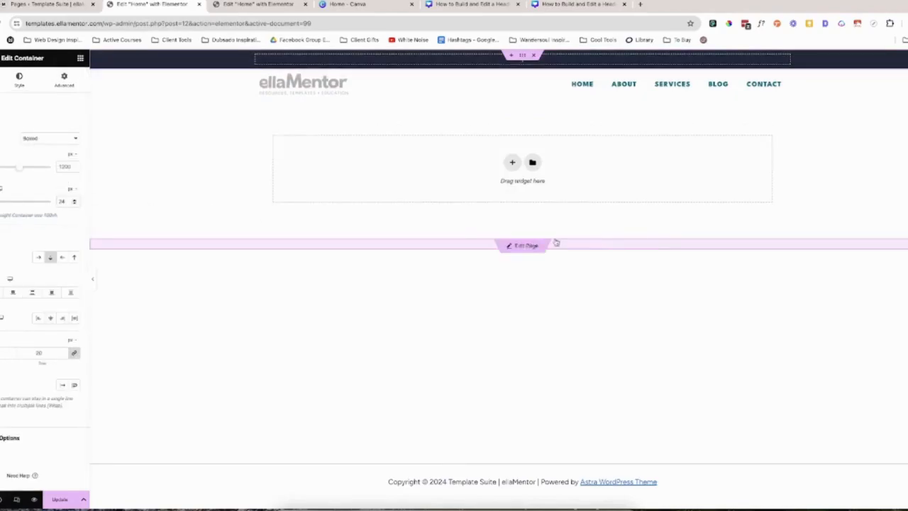
# Delete the navy container above the header row and update the header before returning to editing the page.
pyautogui.click(534, 55)
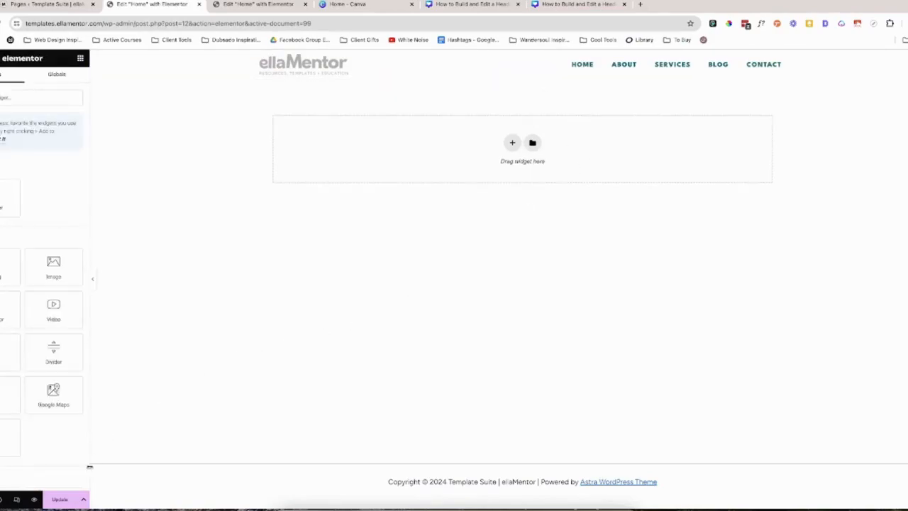
pyautogui.click(61, 500)
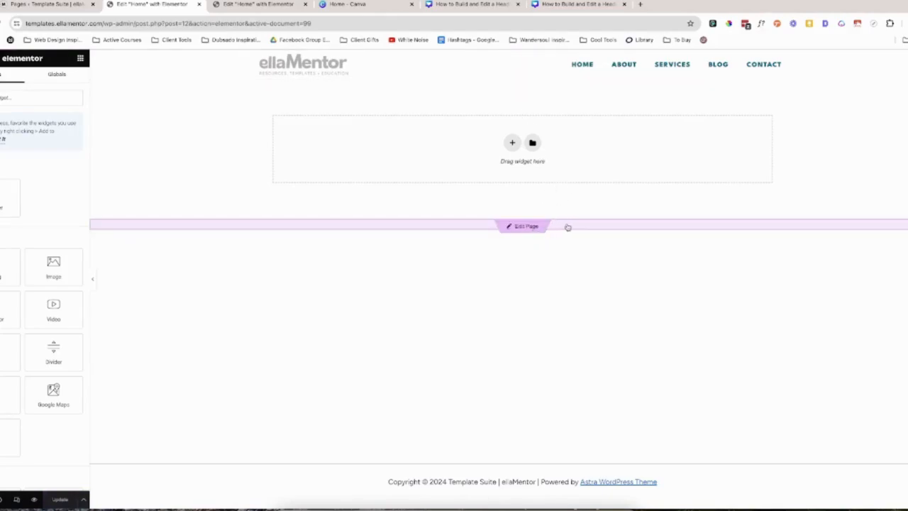
pyautogui.click(567, 227)
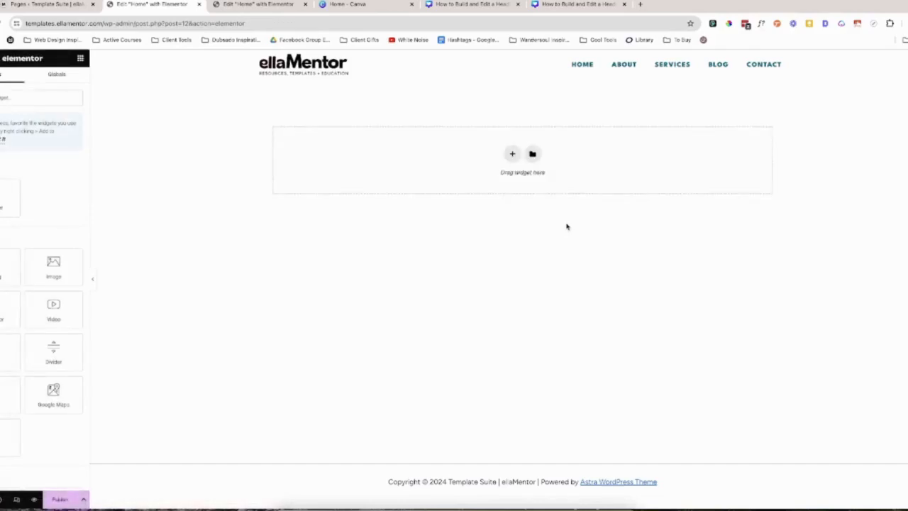